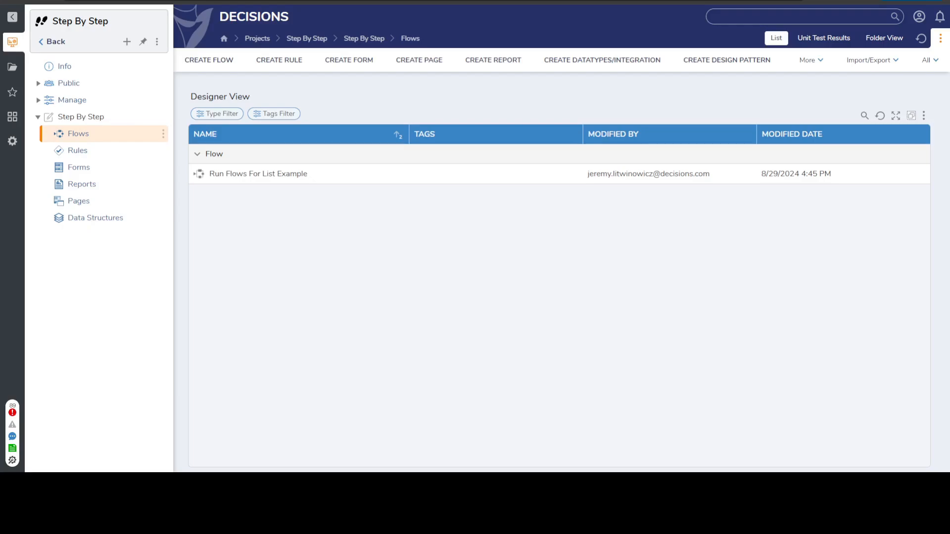
- Open the Run Flows For List Example flow and add a Run Flows for List step to its canvas
{"action": "left_click", "coordinate": [258, 174]}
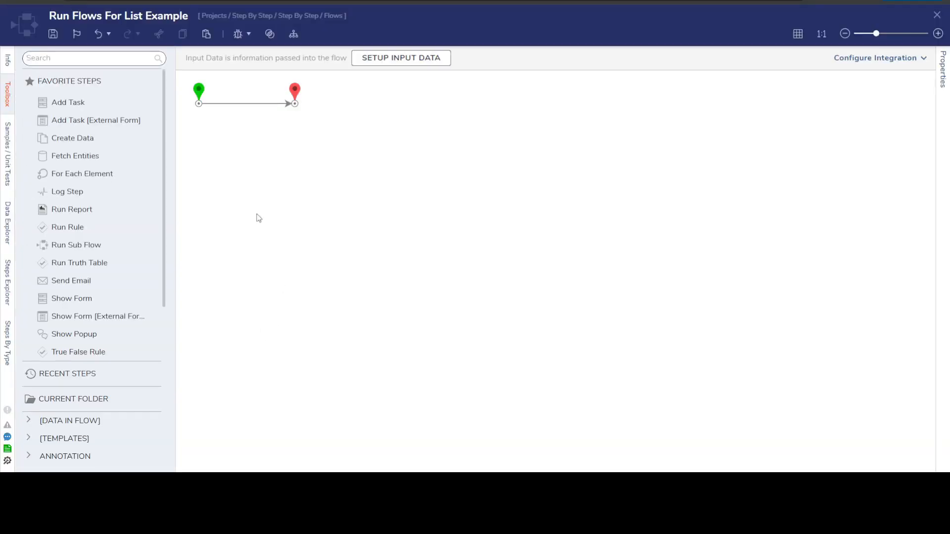
{"action": "left_click", "coordinate": [86, 59]}
{"action": "type", "text": "r"}
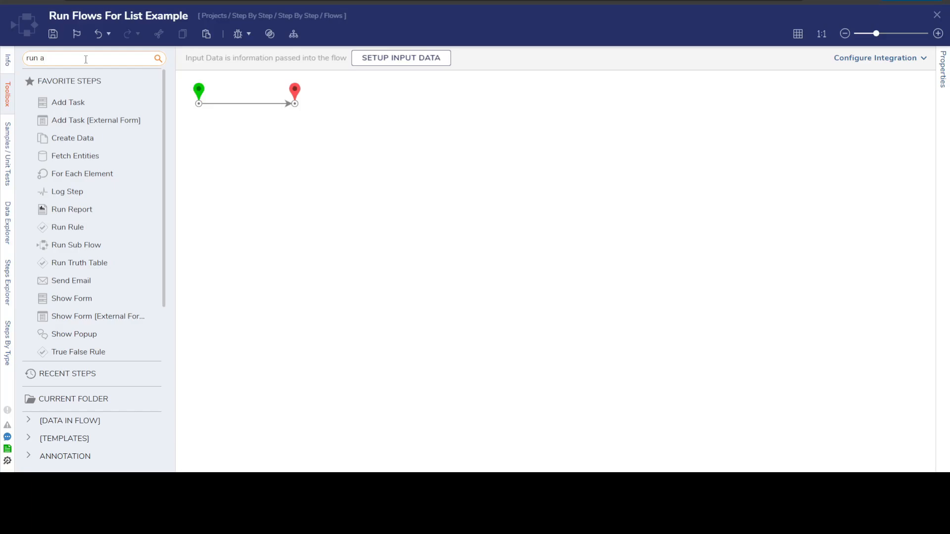
{"action": "type", "text": "un flows"}
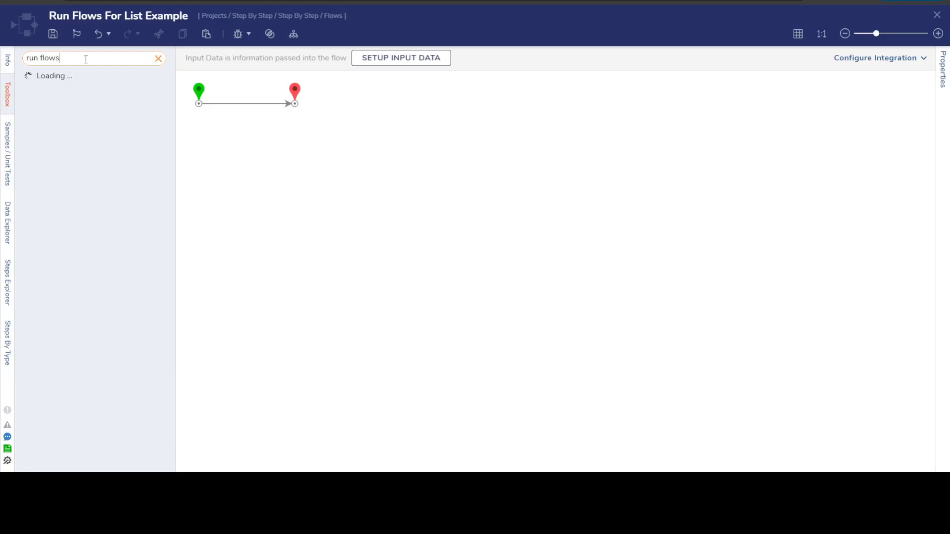
{"action": "left_click_drag", "start_coordinate": [66, 97], "coordinate": [239, 161]}
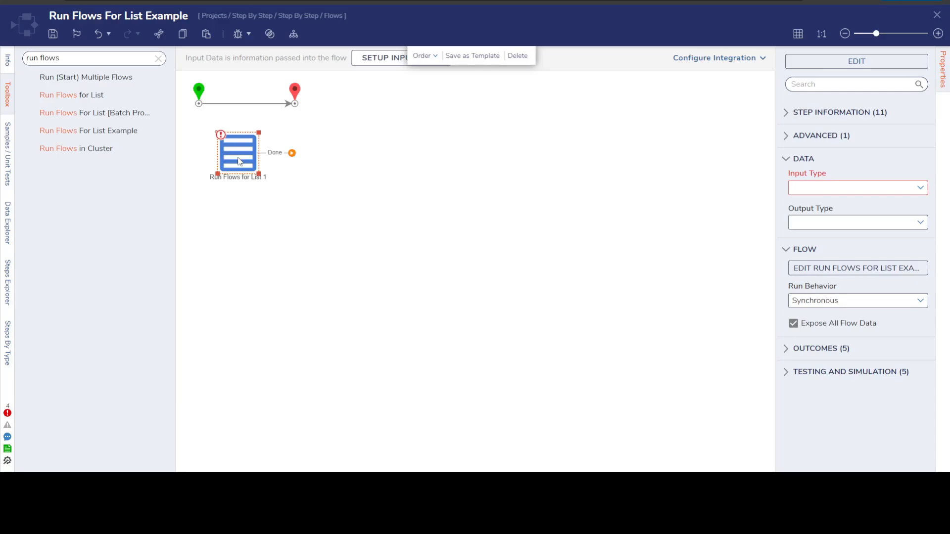
- Remove the direct start-to-end path and connect the Run Flows for List step between the start and end points
{"action": "mouse_move", "coordinate": [281, 106]}
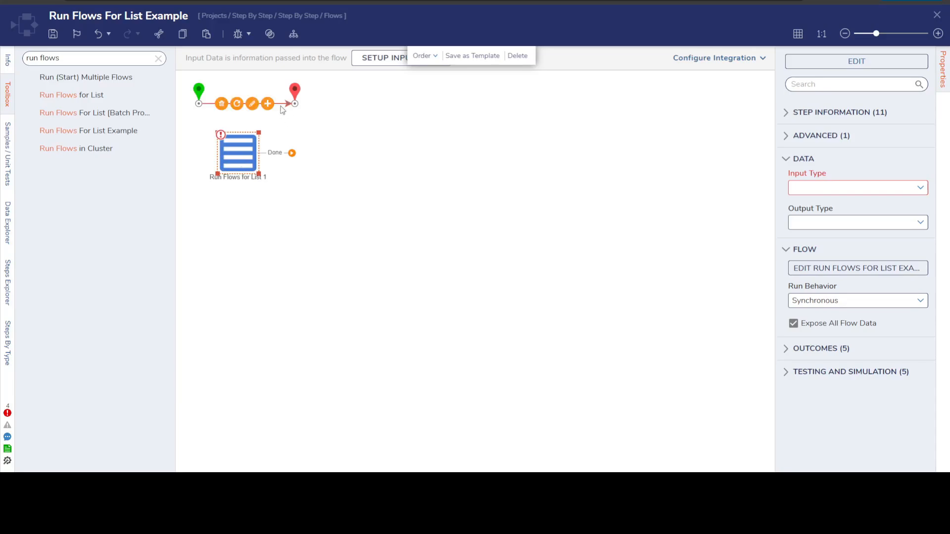
{"action": "left_click", "coordinate": [221, 104]}
{"action": "mouse_move", "coordinate": [238, 103]}
{"action": "left_mouse_down"}
{"action": "mouse_move", "coordinate": [204, 132]}
{"action": "mouse_move", "coordinate": [218, 155]}
{"action": "mouse_move", "coordinate": [249, 148]}
{"action": "mouse_move", "coordinate": [249, 105]}
{"action": "left_mouse_up"}
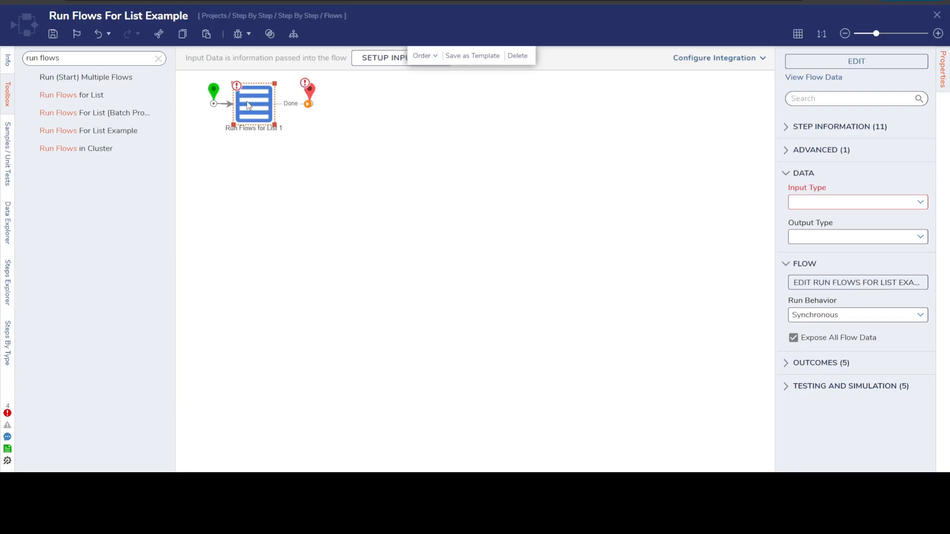
{"action": "left_click_drag", "start_coordinate": [307, 104], "coordinate": [309, 108]}
{"action": "left_click_drag", "start_coordinate": [253, 120], "coordinate": [254, 120]}
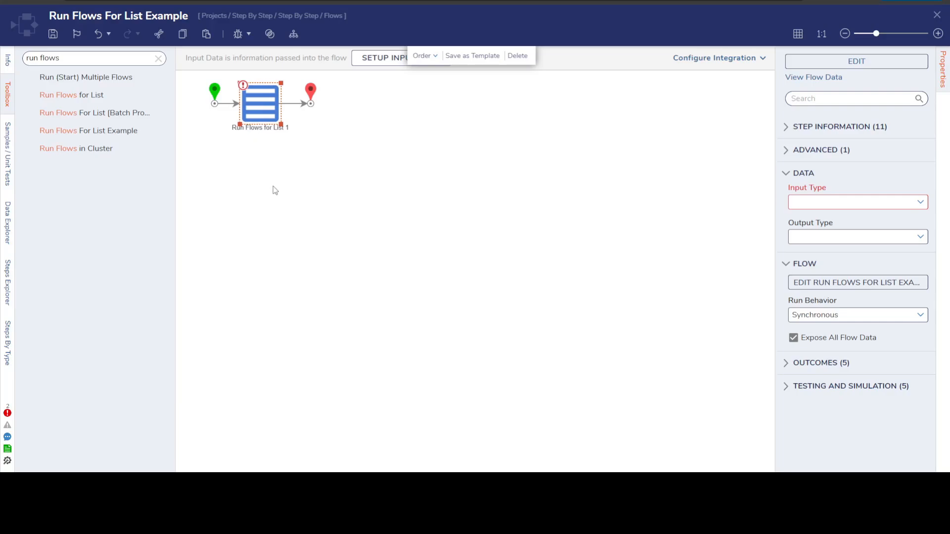
{"action": "left_click", "coordinate": [274, 212]}
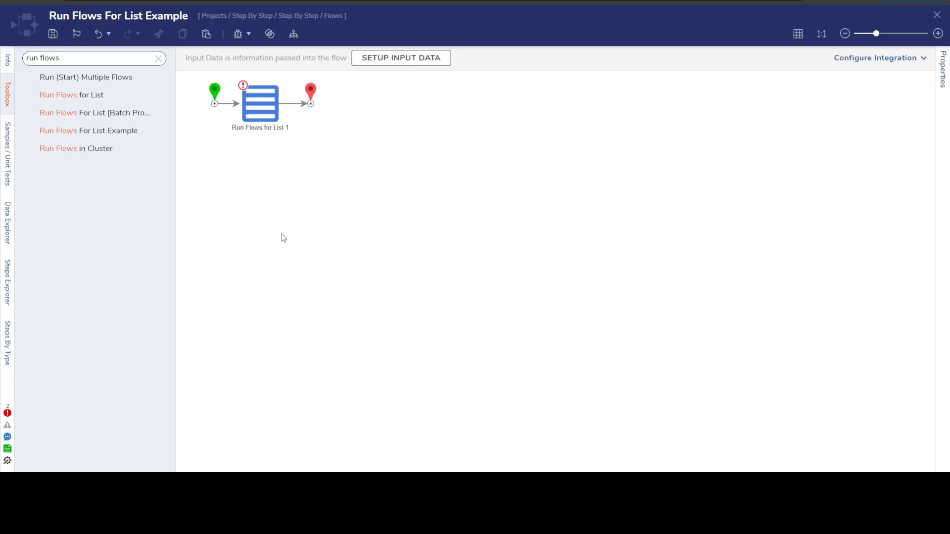
- Set the Run Flows for List step's Input Type to the user-defined database structure UserExample
{"action": "left_click", "coordinate": [263, 99]}
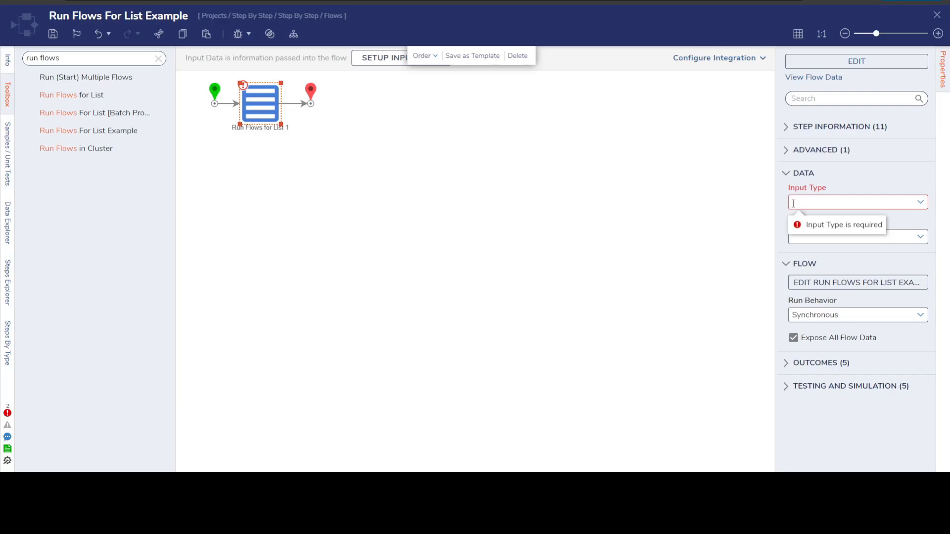
{"action": "left_click", "coordinate": [921, 202]}
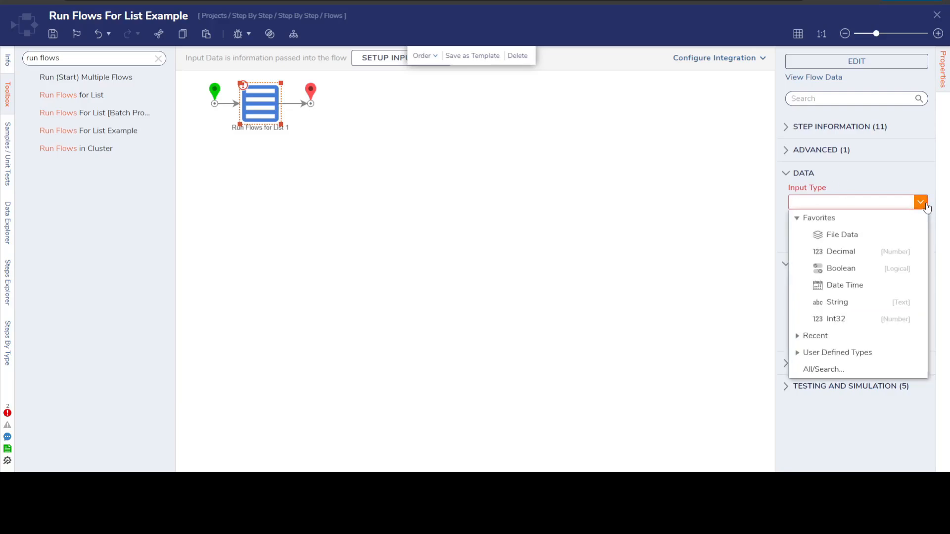
{"action": "left_click", "coordinate": [795, 355]}
{"action": "scroll", "coordinate": [831, 349], "scroll_direction": "down", "scroll_amount": 1}
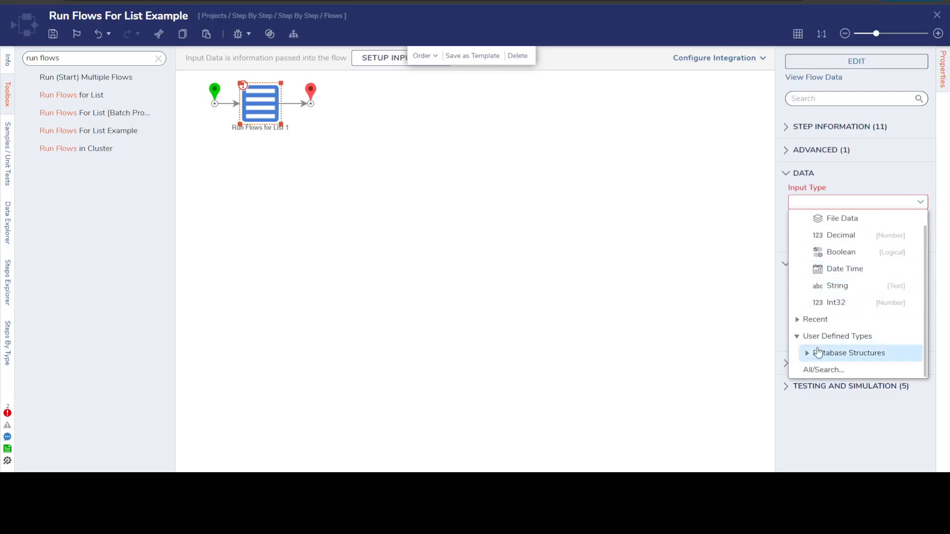
{"action": "left_click", "coordinate": [808, 353]}
{"action": "scroll", "coordinate": [871, 286], "scroll_direction": "down", "scroll_amount": 1}
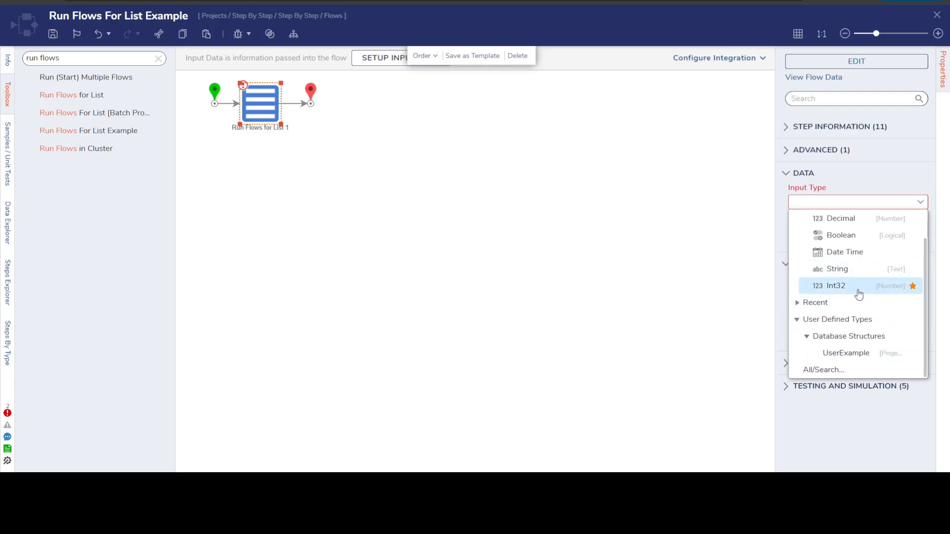
{"action": "left_click", "coordinate": [850, 354]}
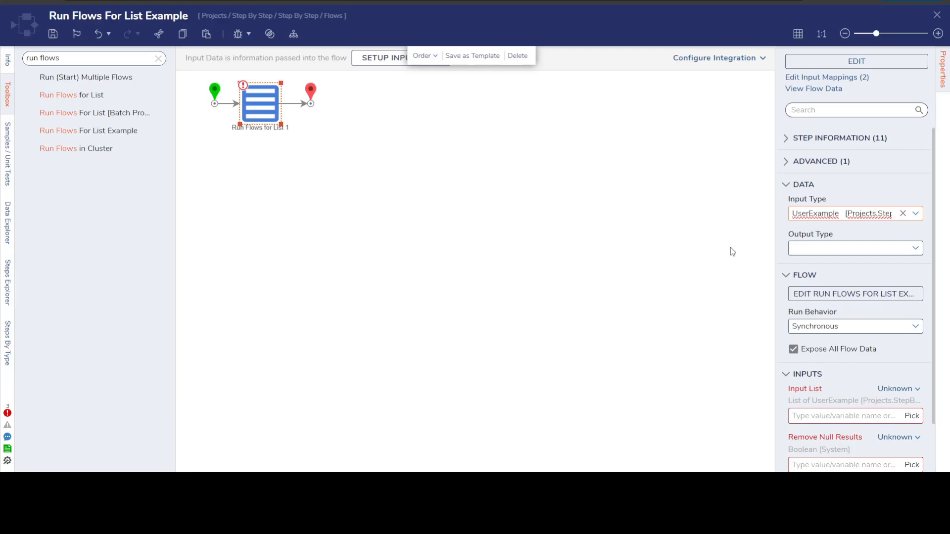
- Set the mapping of the Remove Null Results input to Constant
{"action": "scroll", "coordinate": [833, 253], "scroll_direction": "down", "scroll_amount": 1}
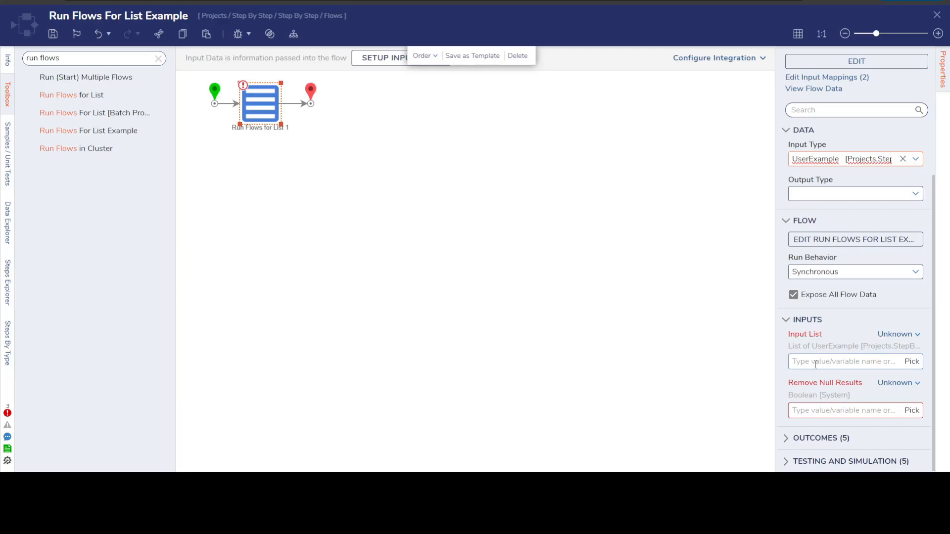
{"action": "left_click", "coordinate": [899, 383]}
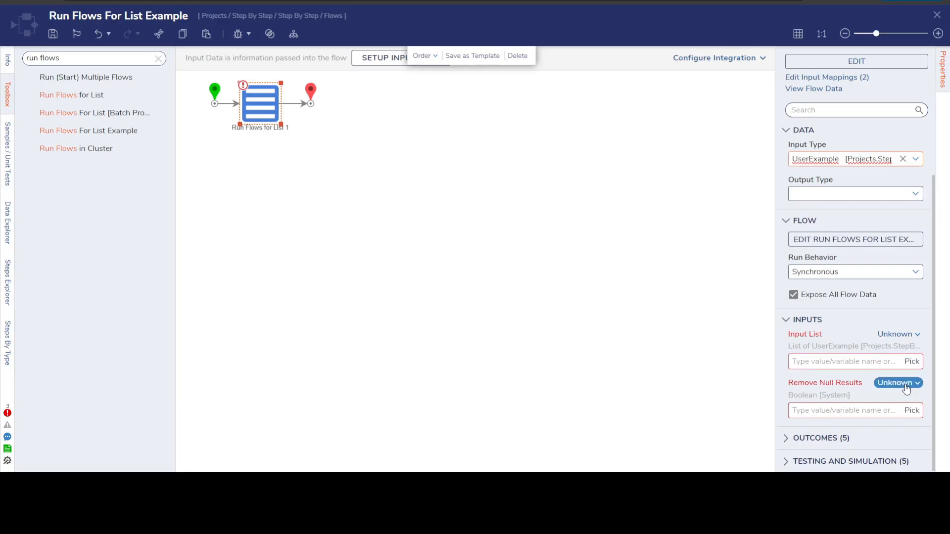
{"action": "left_click", "coordinate": [818, 343]}
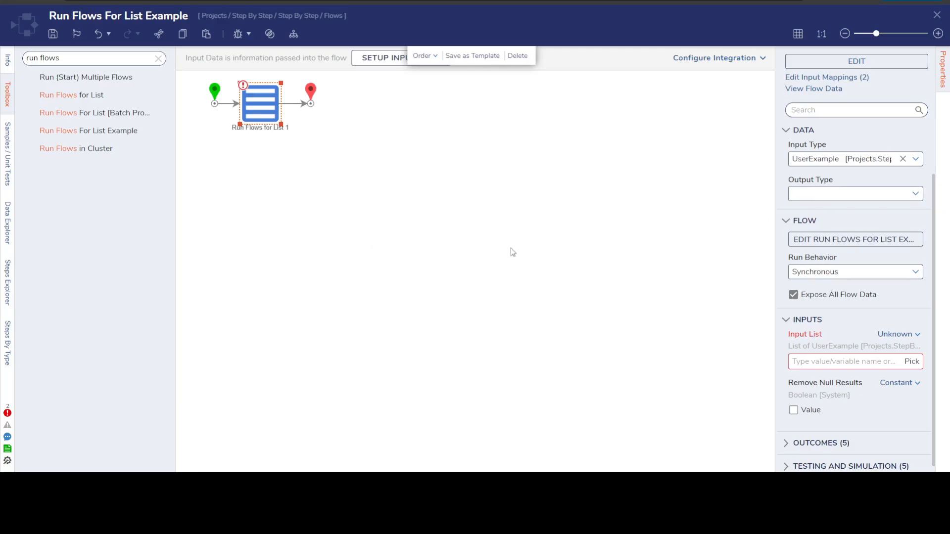
- Set the step's Output Type to String and review the Result List output mapping
{"action": "left_click", "coordinate": [819, 194]}
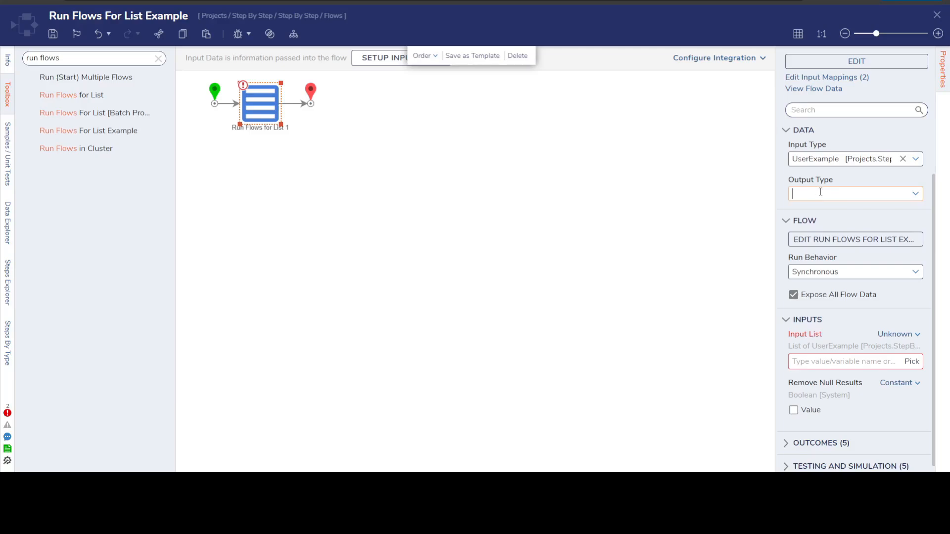
{"action": "left_click", "coordinate": [916, 193]}
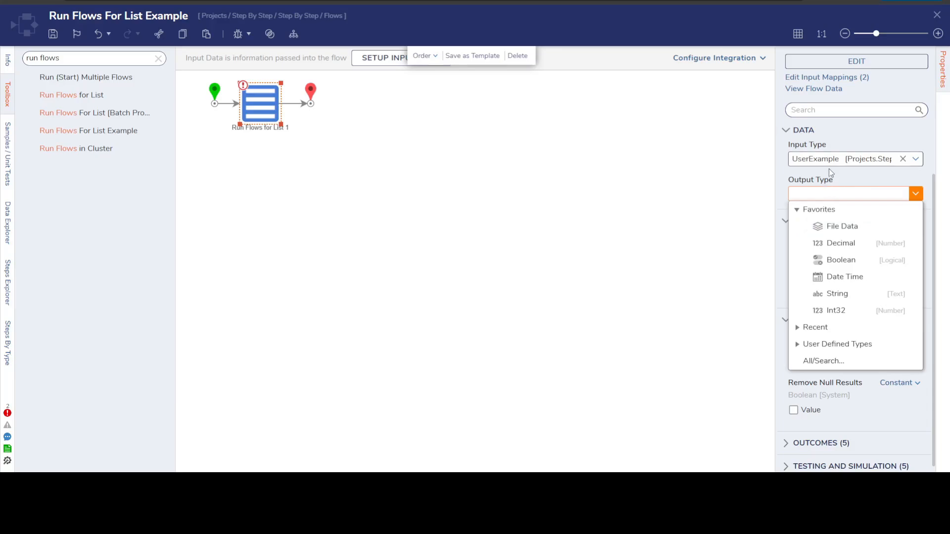
{"action": "left_click_drag", "start_coordinate": [793, 159], "coordinate": [864, 160]}
{"action": "left_click", "coordinate": [884, 158]}
{"action": "left_click", "coordinate": [901, 192]}
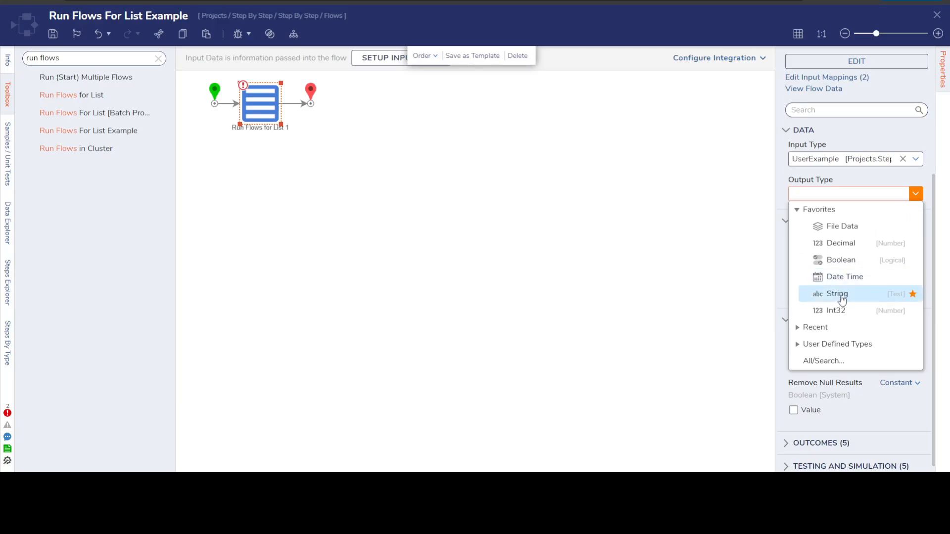
{"action": "left_click", "coordinate": [840, 293]}
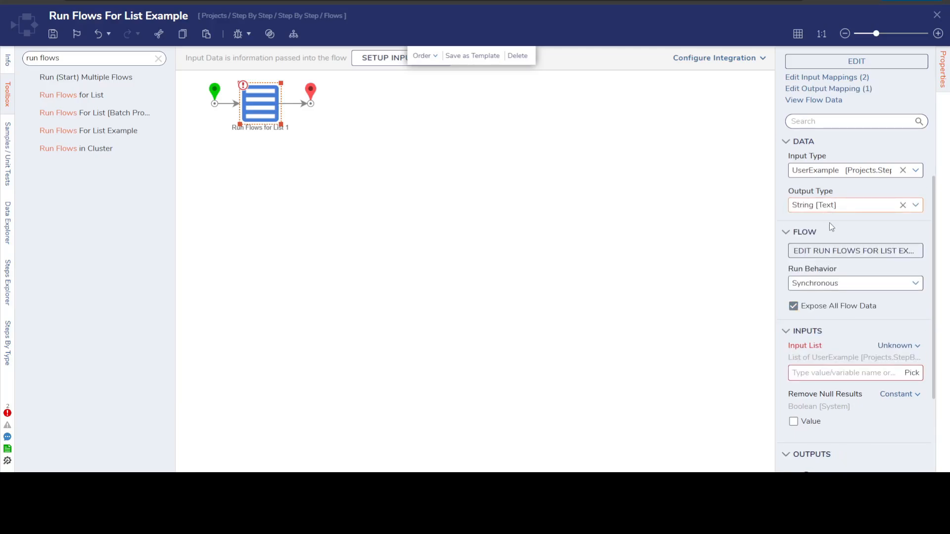
{"action": "scroll", "coordinate": [829, 223], "scroll_direction": "down", "scroll_amount": 3}
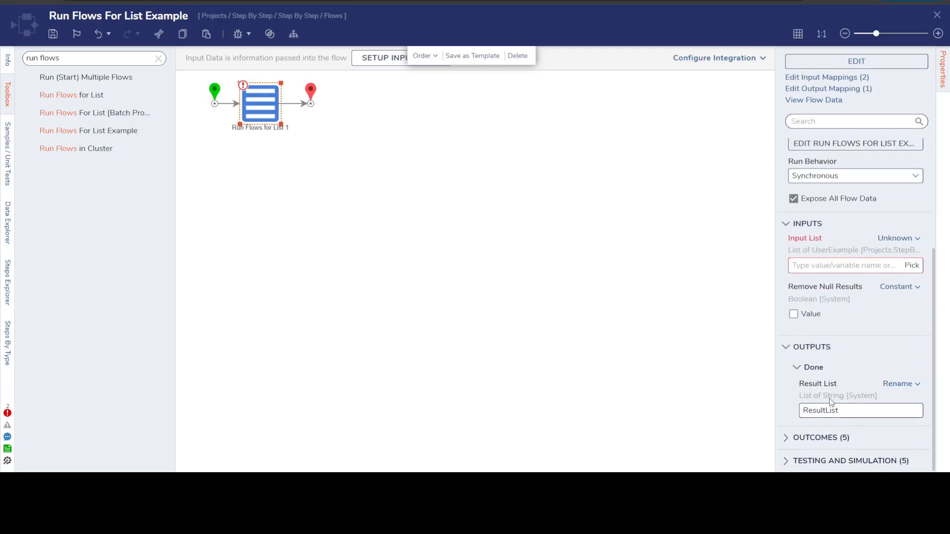
{"action": "double_click", "coordinate": [852, 410]}
{"action": "left_click", "coordinate": [827, 401]}
{"action": "double_click", "coordinate": [837, 411]}
{"action": "scroll", "coordinate": [831, 386], "scroll_direction": "up", "scroll_amount": 3}
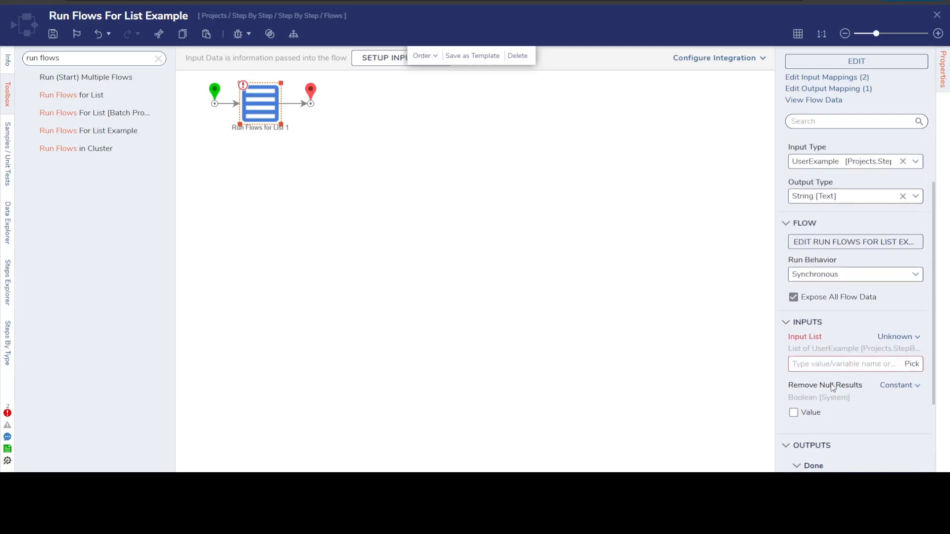
- Open the Run Flows for List step's inner flow and insert a Send Email step on a path from start to end
{"action": "scroll", "coordinate": [840, 326], "scroll_direction": "up", "scroll_amount": 2}
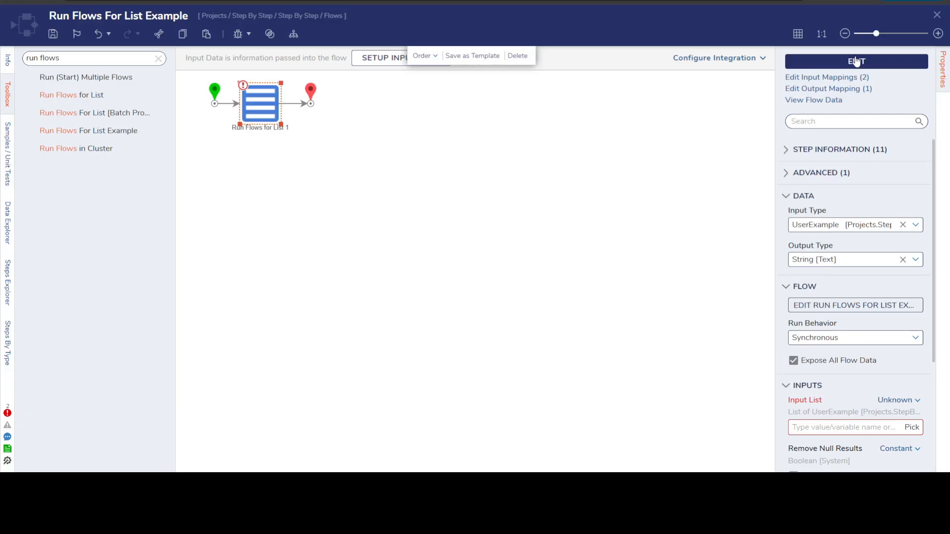
{"action": "left_click", "coordinate": [858, 62]}
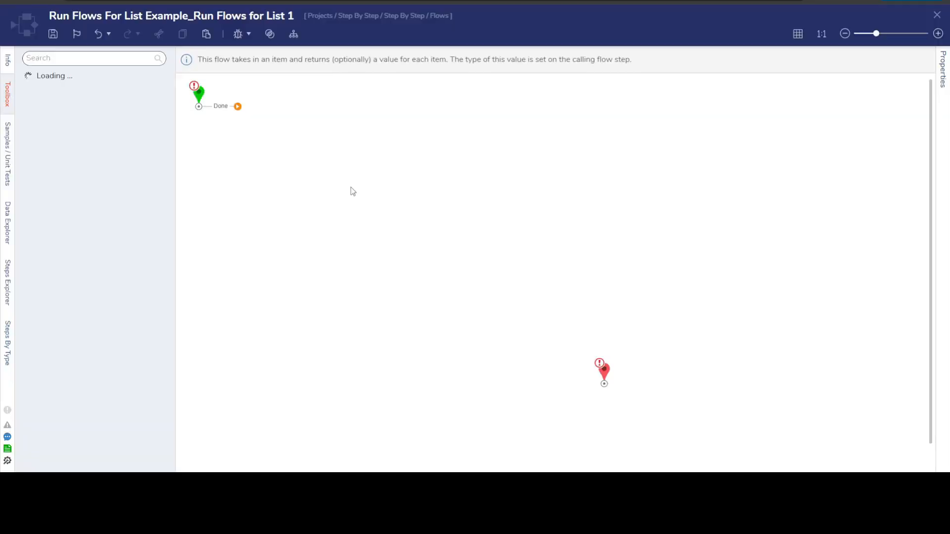
{"action": "left_click_drag", "start_coordinate": [237, 109], "coordinate": [351, 223]}
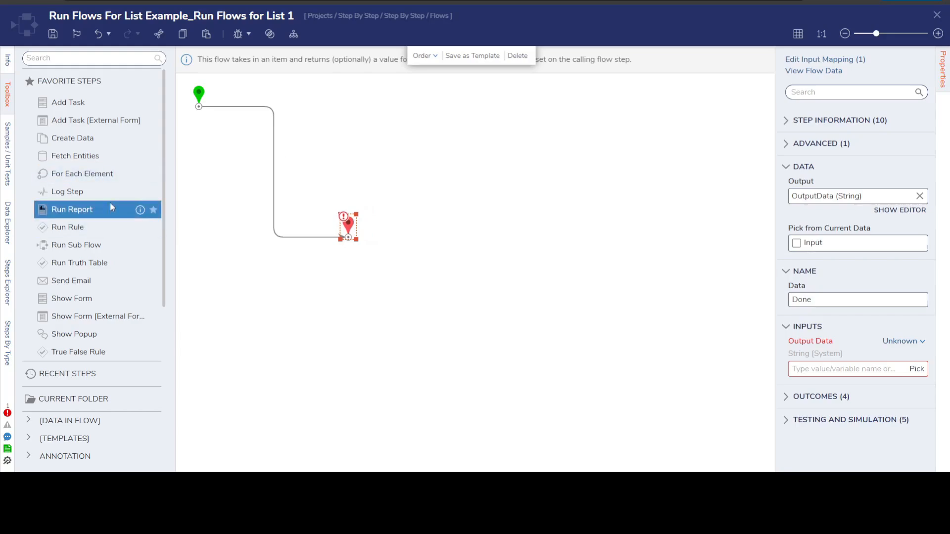
{"action": "left_click_drag", "start_coordinate": [87, 280], "coordinate": [265, 163]}
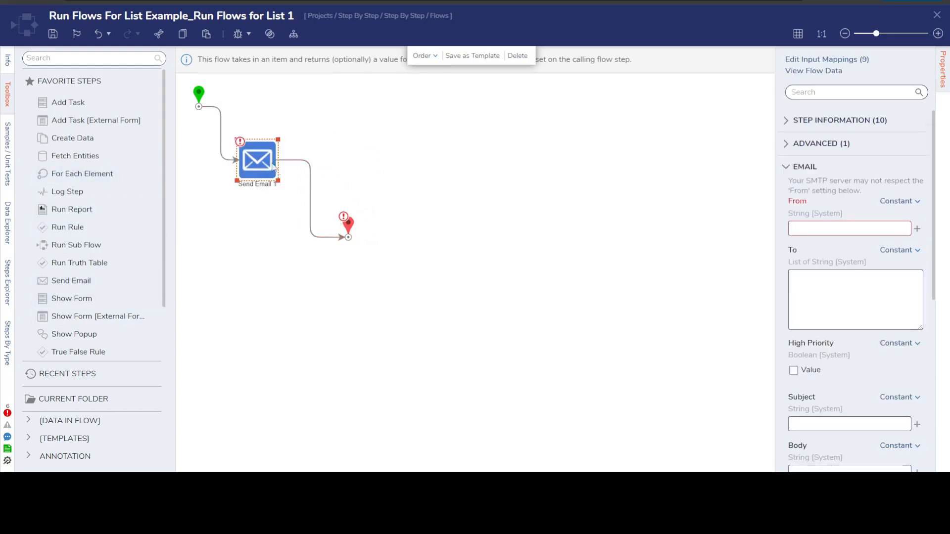
- Enter the sender's e-mail address as the From value of the Send Email step
{"action": "left_click", "coordinate": [849, 228]}
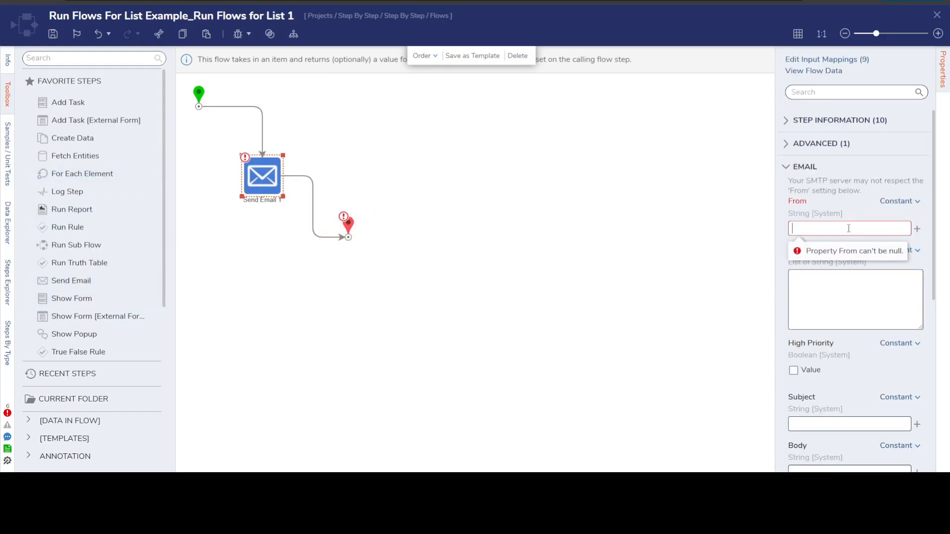
{"action": "type", "text": "test"}
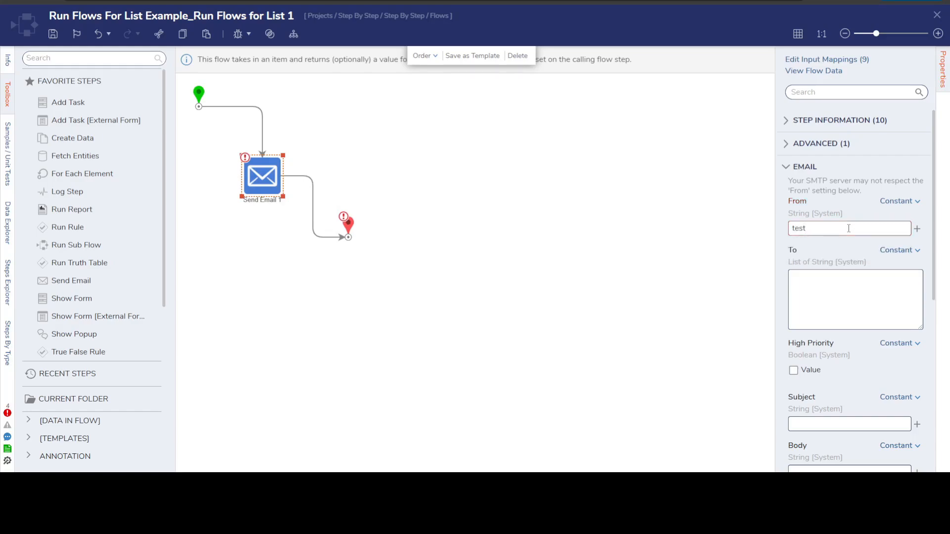
{"action": "type", "text": "@test.com"}
- Map the Send Email step's To field with Build Array, picking Input.EmailAddress from the flow data for Item 0
{"action": "left_click", "coordinate": [908, 254]}
{"action": "left_click", "coordinate": [831, 256]}
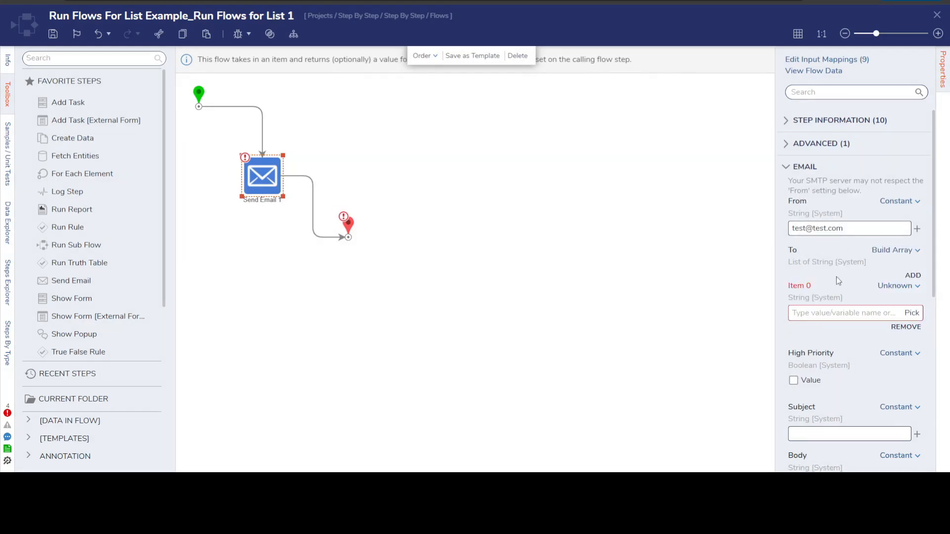
{"action": "left_click", "coordinate": [912, 313]}
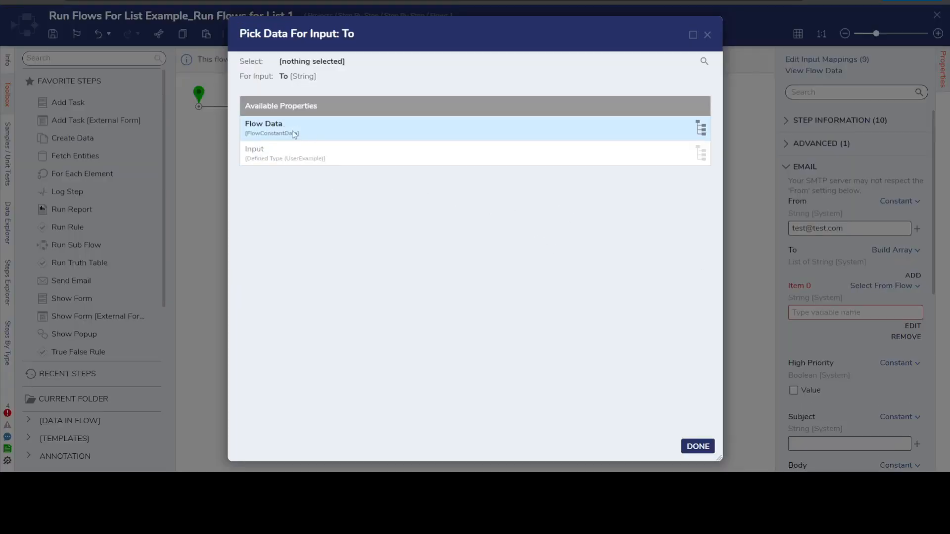
{"action": "left_click_drag", "start_coordinate": [392, 36], "coordinate": [441, 40]}
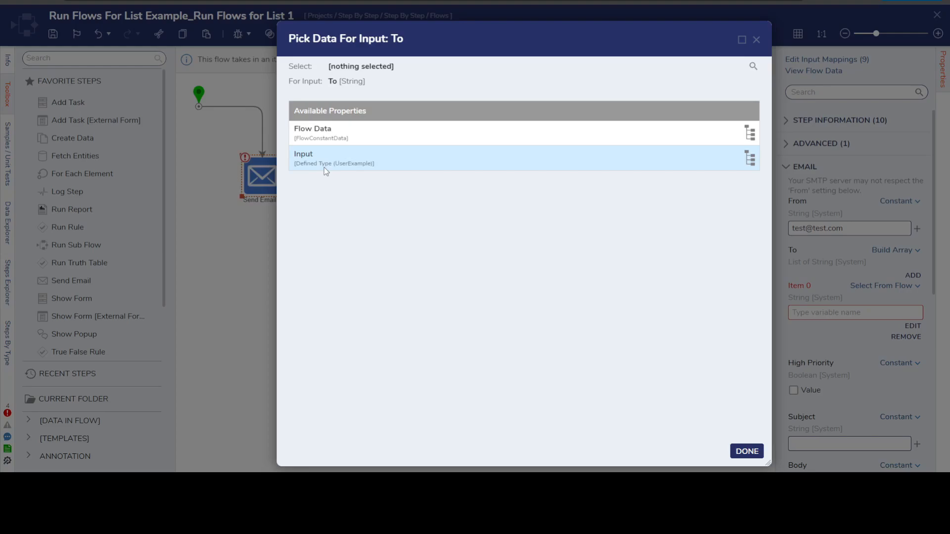
{"action": "left_click", "coordinate": [365, 169]}
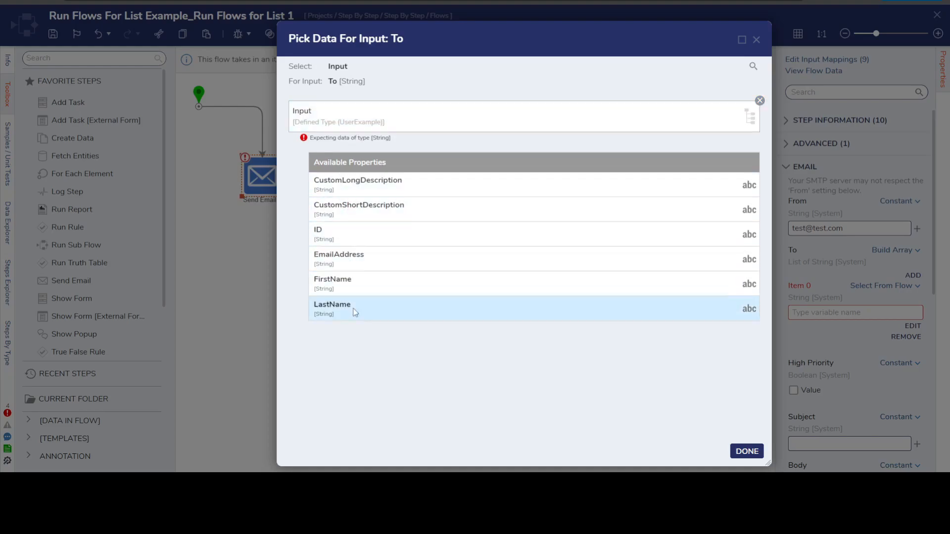
{"action": "left_click", "coordinate": [351, 261]}
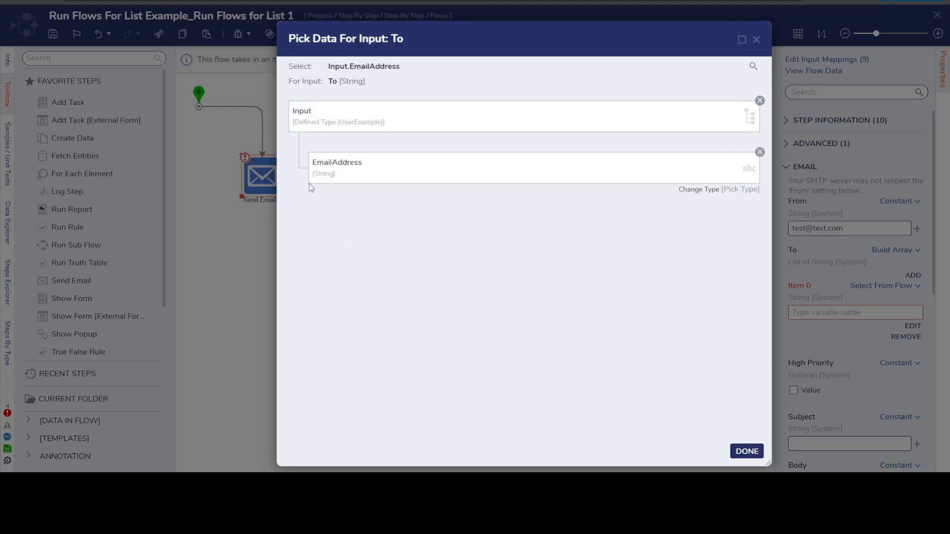
{"action": "left_click", "coordinate": [746, 451]}
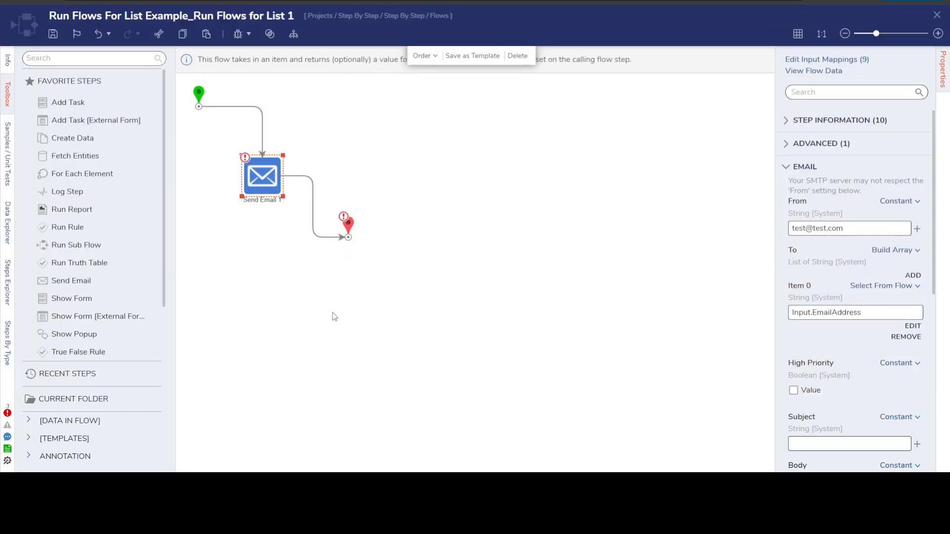
{"action": "left_click", "coordinate": [337, 297]}
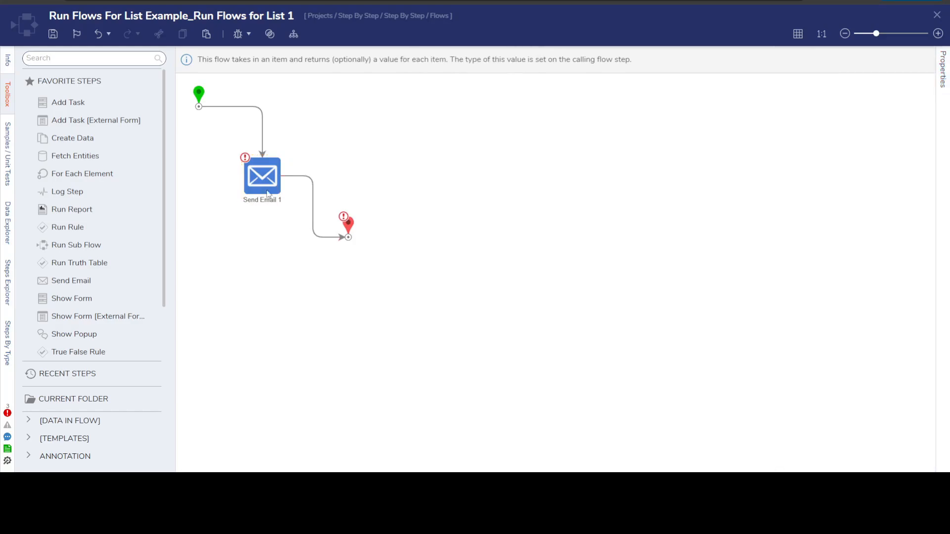
- Check the end step's Output Data input, shift that step slightly right, and save the inner flow
{"action": "left_click", "coordinate": [352, 227]}
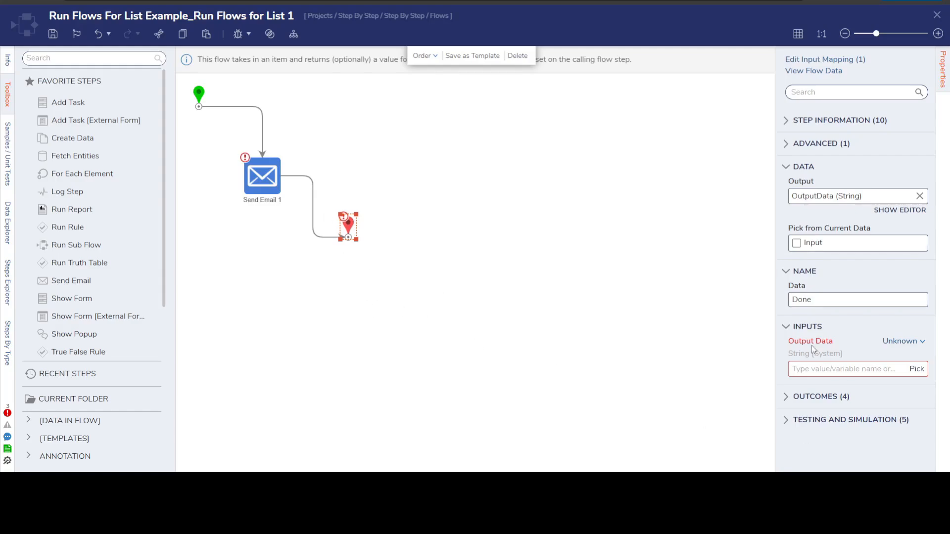
{"action": "left_click", "coordinate": [829, 369]}
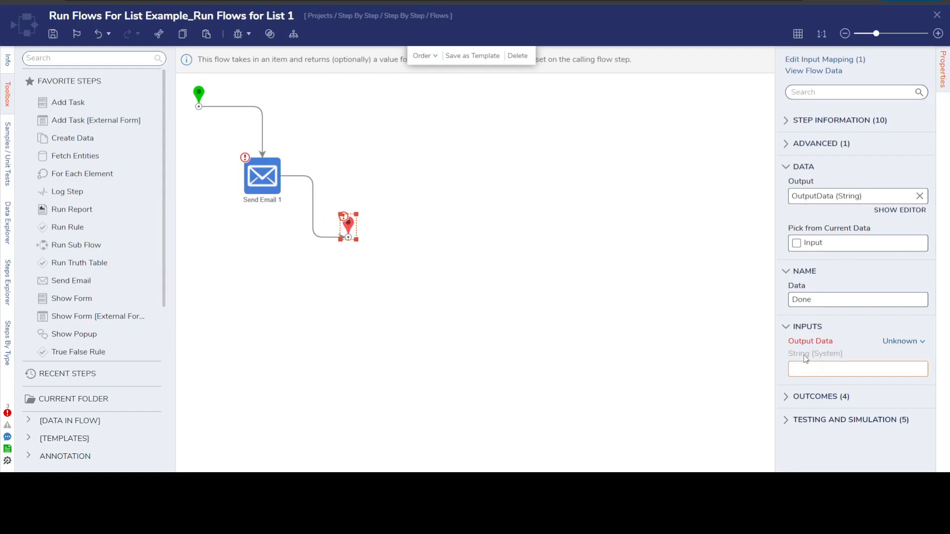
{"action": "mouse_move", "coordinate": [312, 221]}
{"action": "left_click_drag", "start_coordinate": [354, 228], "coordinate": [372, 230]}
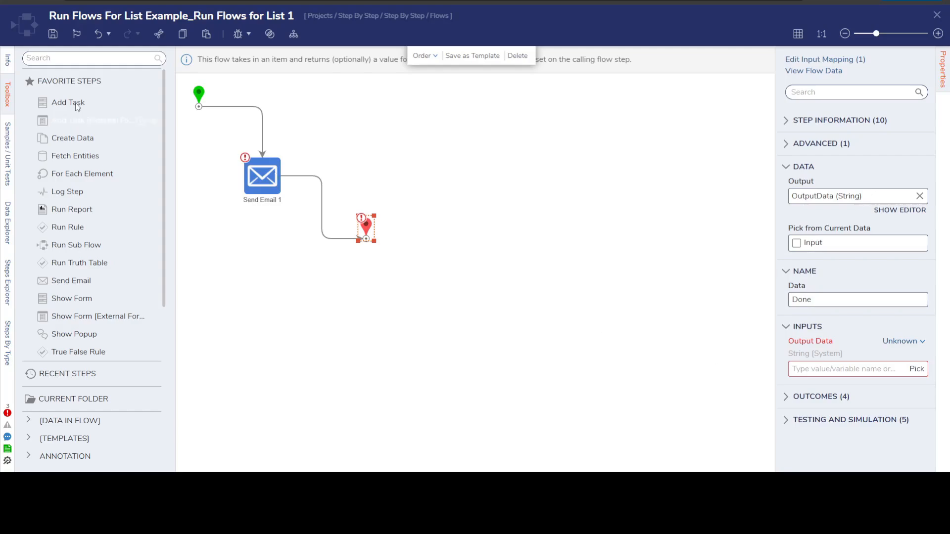
{"action": "left_click", "coordinate": [53, 34]}
{"action": "left_click", "coordinate": [599, 288]}
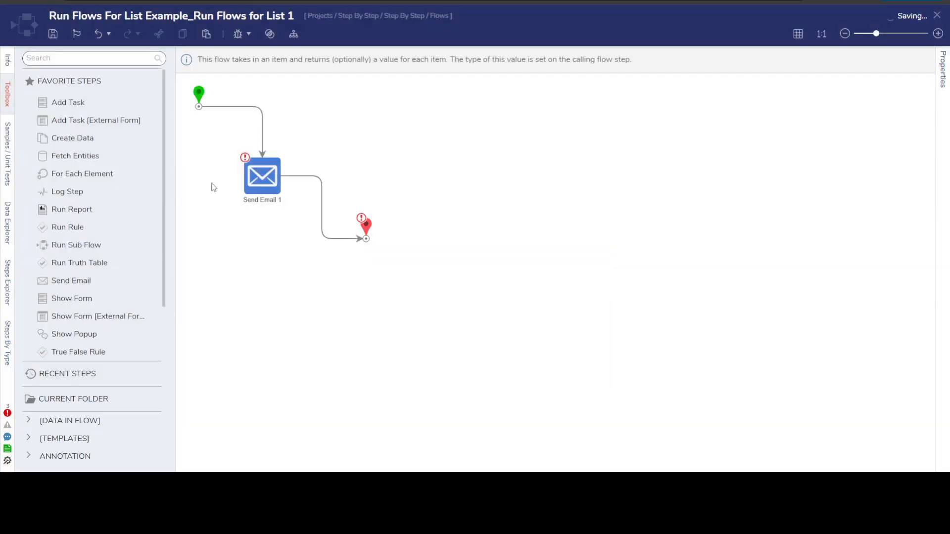
- Move the Send Email step up and left of its position, and close the inner flow to return to Run Flows For List Example
{"action": "left_click_drag", "start_coordinate": [188, 87], "coordinate": [407, 272]}
{"action": "left_click", "coordinate": [420, 266]}
{"action": "left_click_drag", "start_coordinate": [261, 185], "coordinate": [246, 174]}
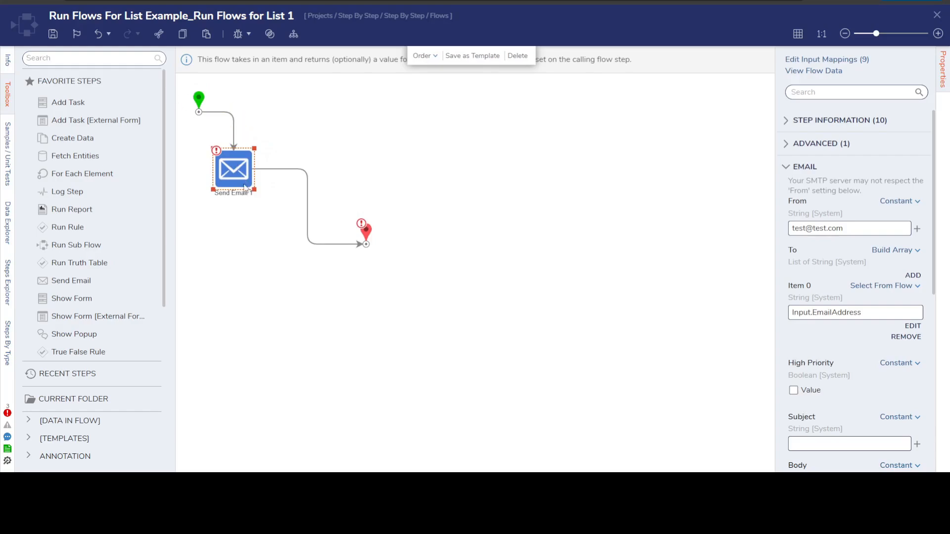
{"action": "double_click", "coordinate": [803, 312]}
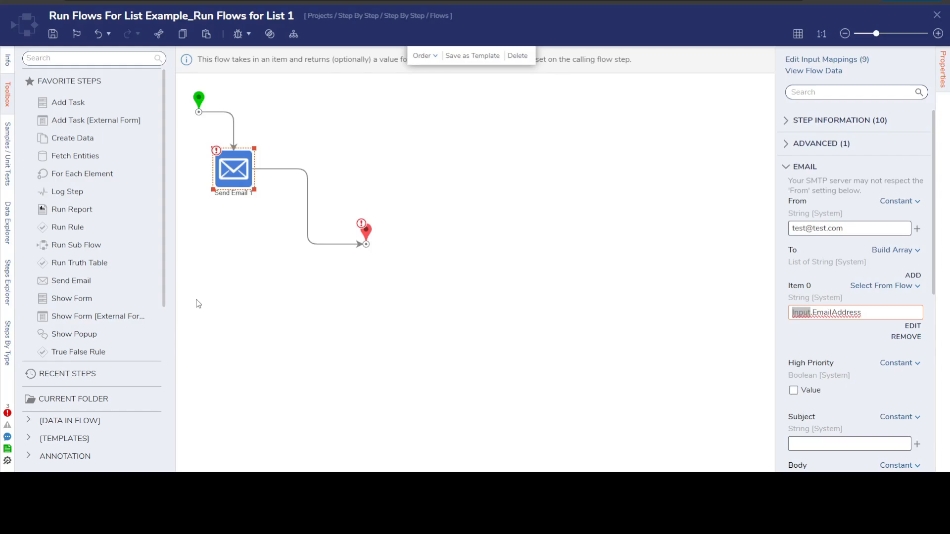
{"action": "left_click", "coordinate": [937, 15]}
{"action": "left_click", "coordinate": [588, 296]}
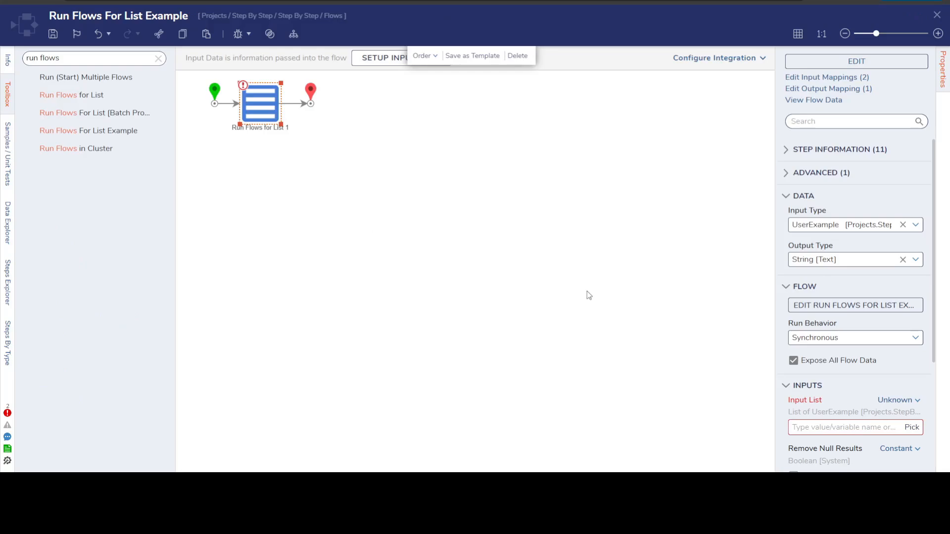
- Place a For Each Element step below the Run Flows for List step for comparison, and delete it
{"action": "left_click", "coordinate": [158, 58]}
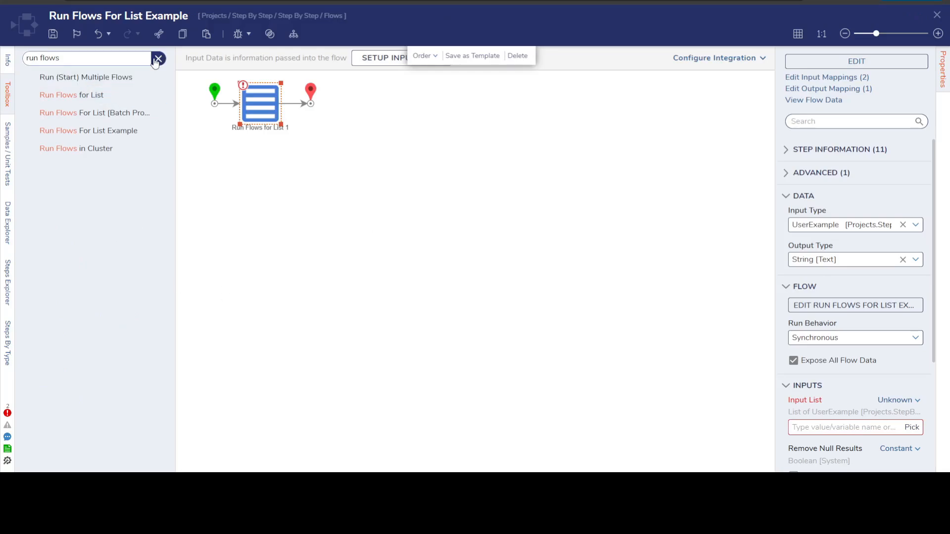
{"action": "left_click_drag", "start_coordinate": [131, 173], "coordinate": [261, 190]}
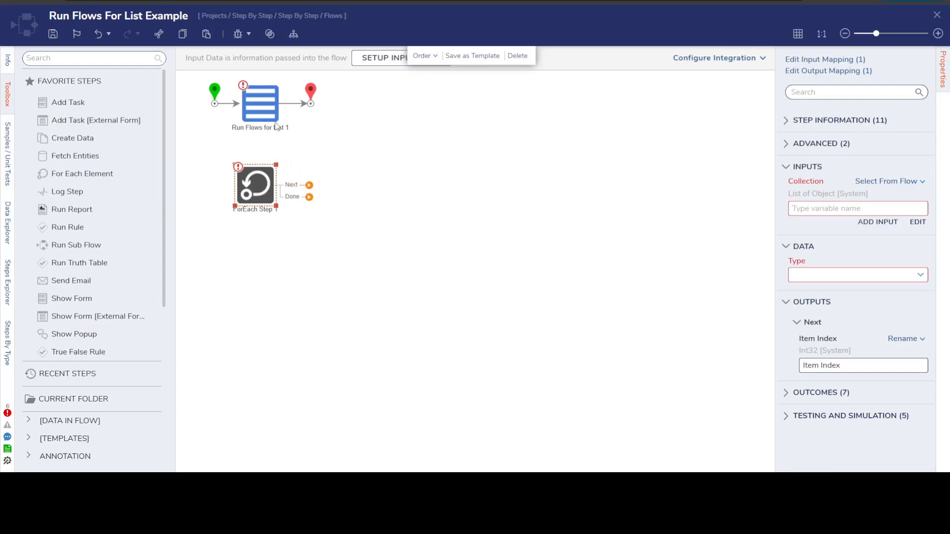
{"action": "left_click_drag", "start_coordinate": [310, 187], "coordinate": [335, 177]}
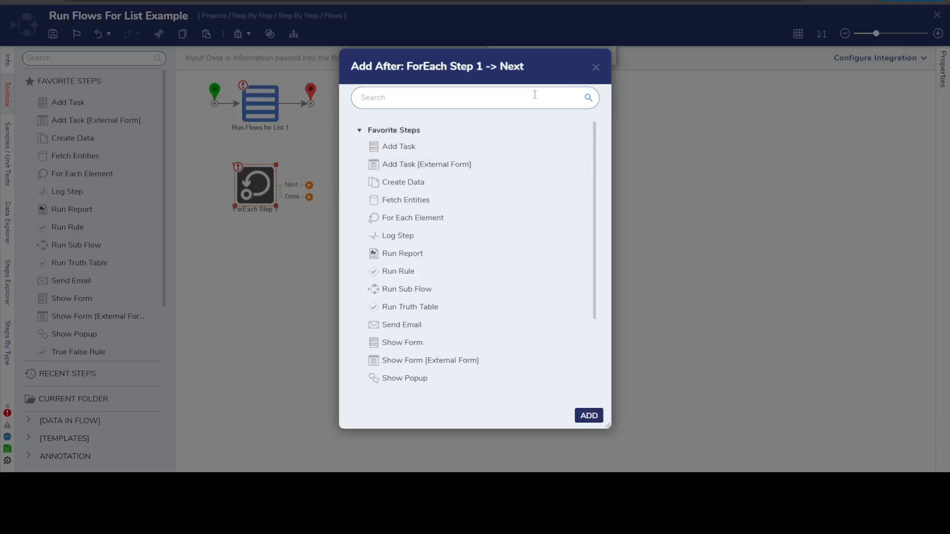
{"action": "left_click", "coordinate": [596, 67]}
{"action": "right_click", "coordinate": [254, 192]}
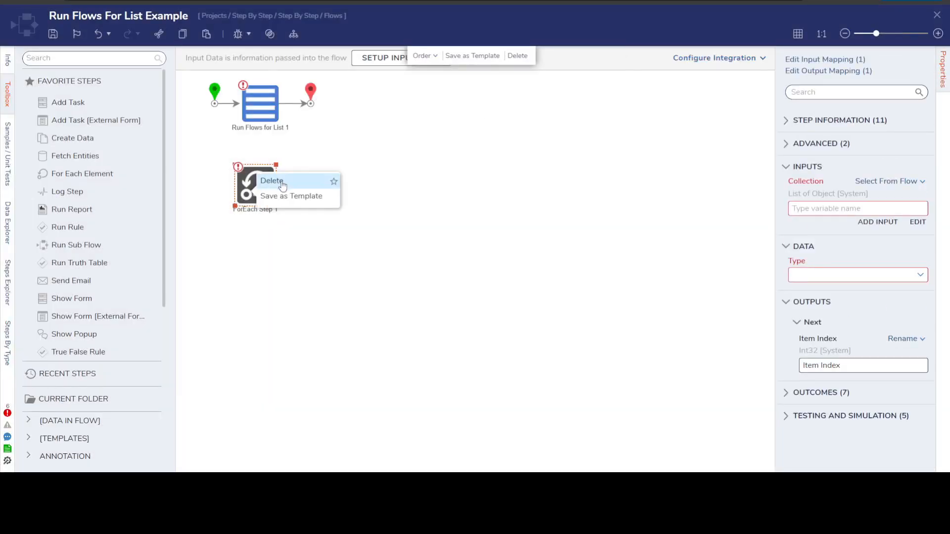
{"action": "left_click", "coordinate": [278, 183]}
- Set the Run Flows for List step's Run Behavior to ThreadJob and review its queue and thread settings
{"action": "left_click", "coordinate": [257, 120]}
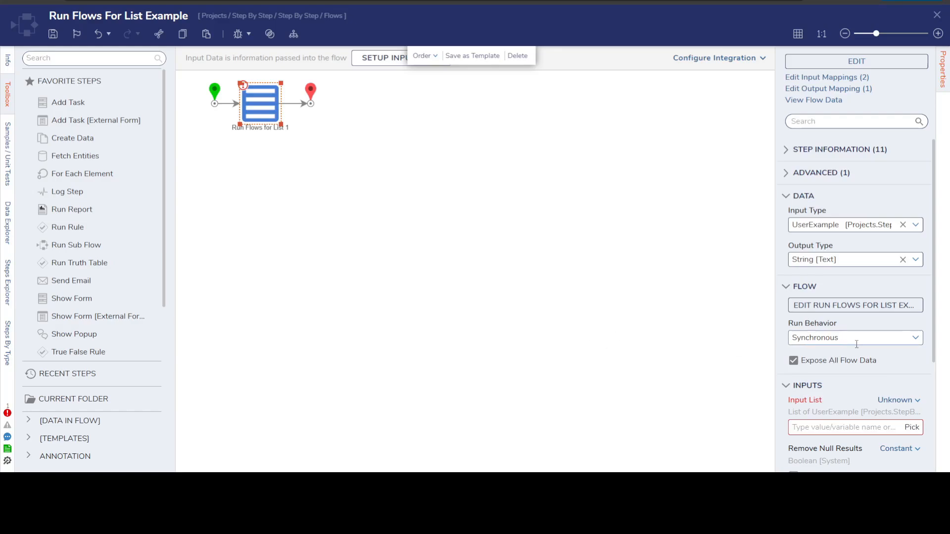
{"action": "left_click", "coordinate": [839, 337]}
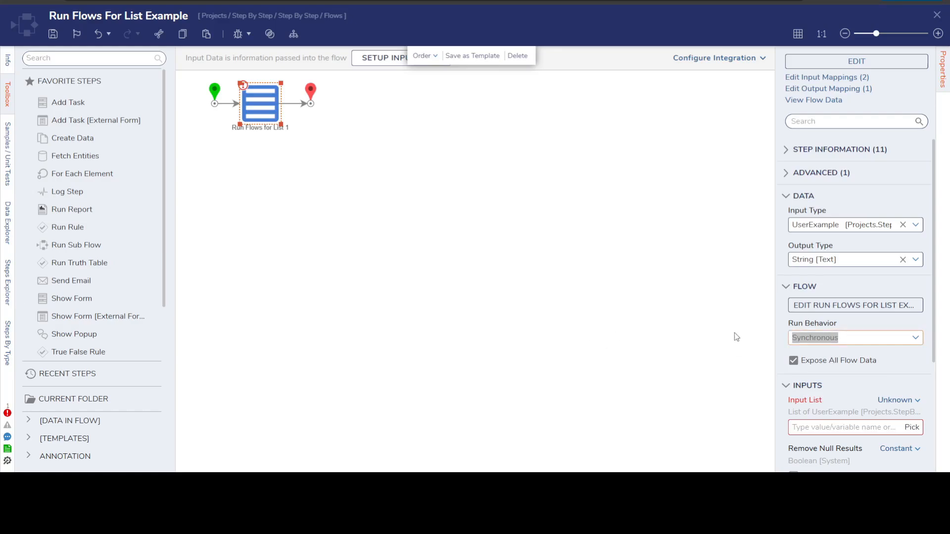
{"action": "left_click", "coordinate": [848, 340]}
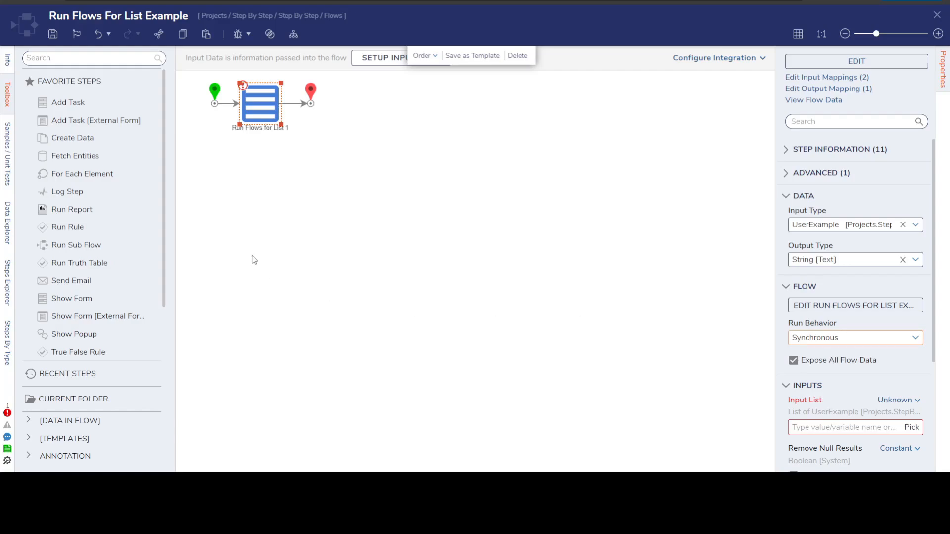
{"action": "left_click", "coordinate": [915, 339]}
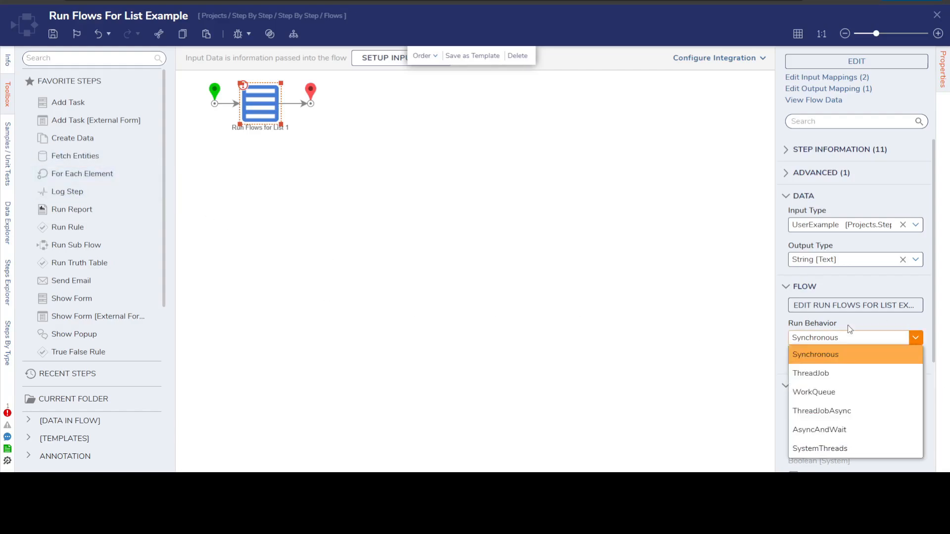
{"action": "left_click", "coordinate": [841, 378]}
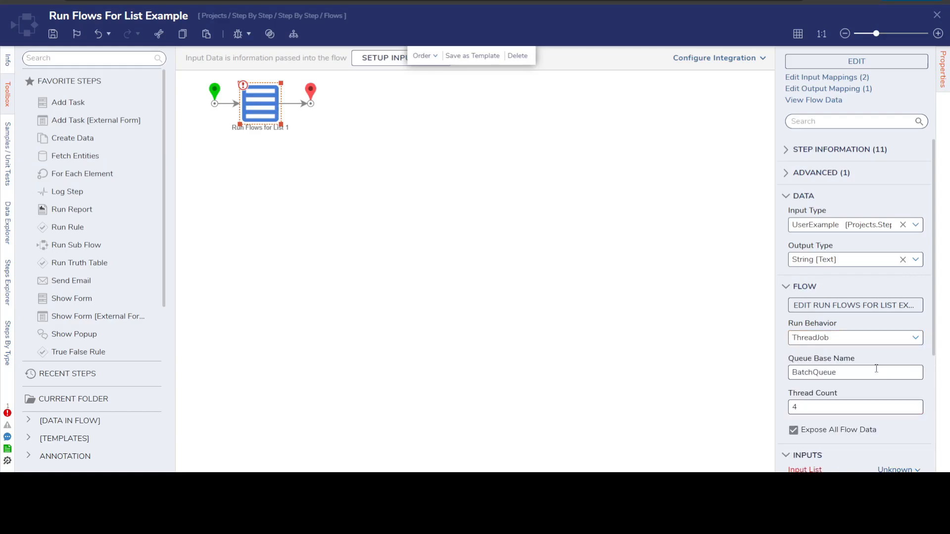
{"action": "scroll", "coordinate": [871, 317], "scroll_direction": "down", "scroll_amount": 1}
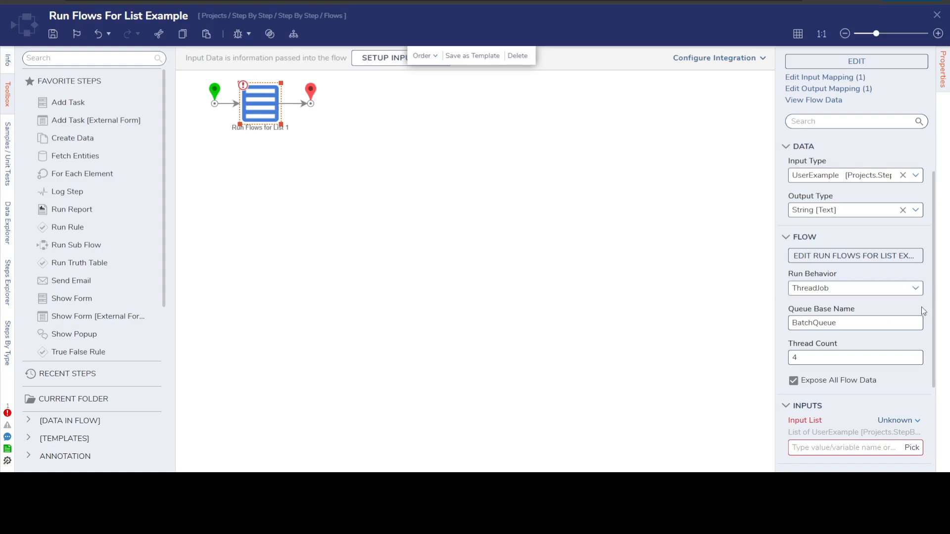
- Try the WorkQueue and ThreadJobAsync run behaviors in turn on the Run Flows for List step
{"action": "left_click", "coordinate": [913, 292]}
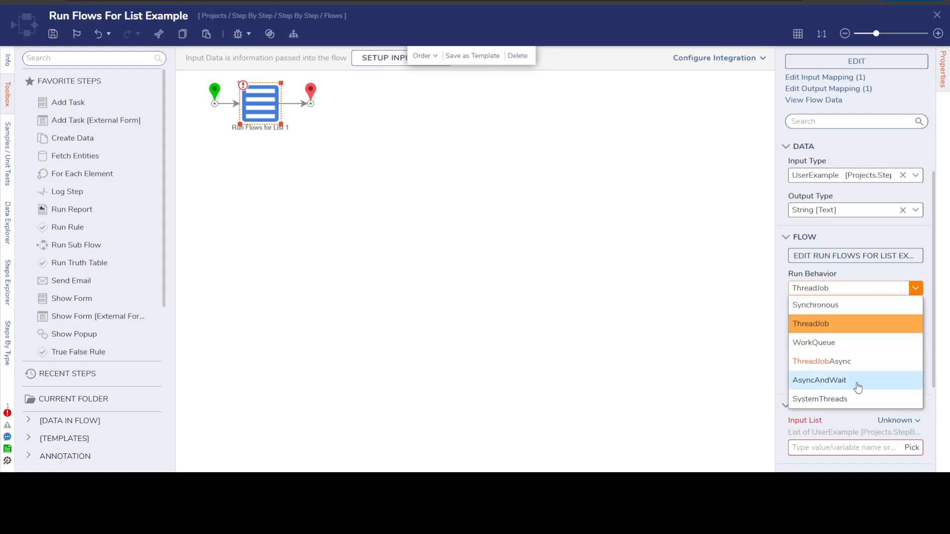
{"action": "left_click", "coordinate": [847, 342]}
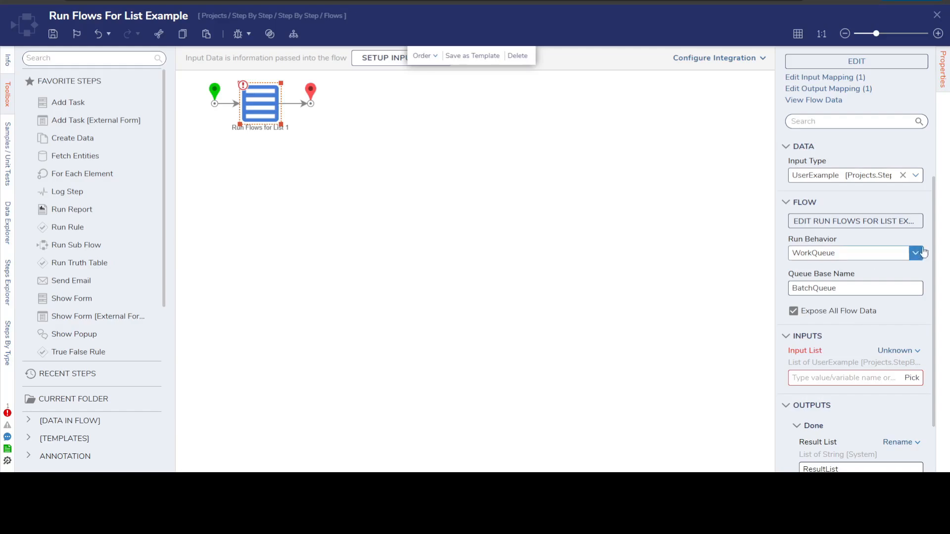
{"action": "left_click", "coordinate": [916, 253]}
{"action": "left_click", "coordinate": [850, 326]}
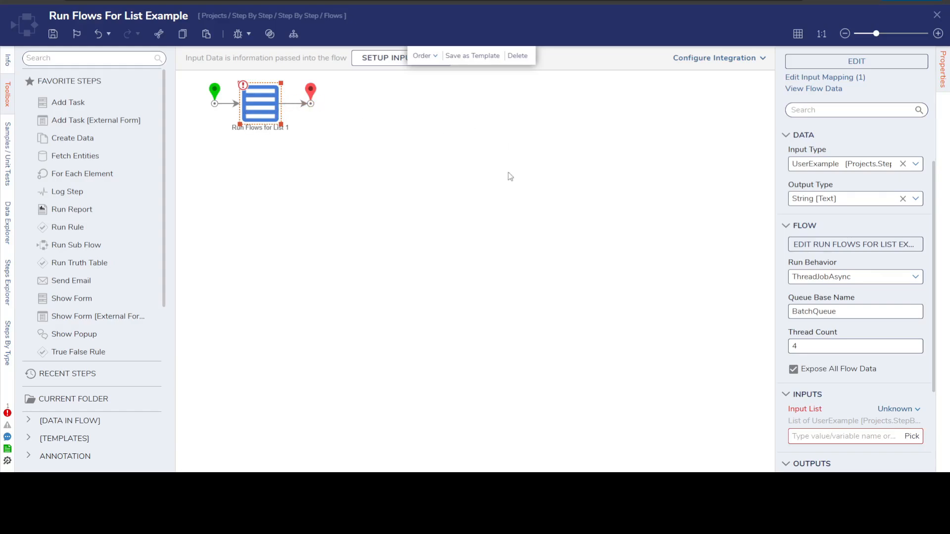
- Try the AsyncAndWait and SystemThreads run behaviors in turn on the Run Flows for List step
{"action": "left_click", "coordinate": [915, 277]}
{"action": "left_click", "coordinate": [818, 369]}
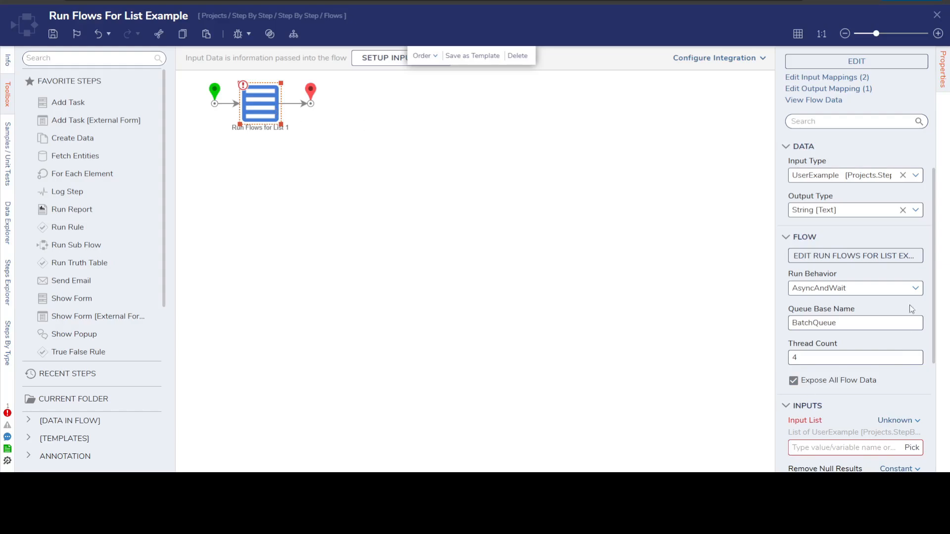
{"action": "left_click", "coordinate": [915, 288]}
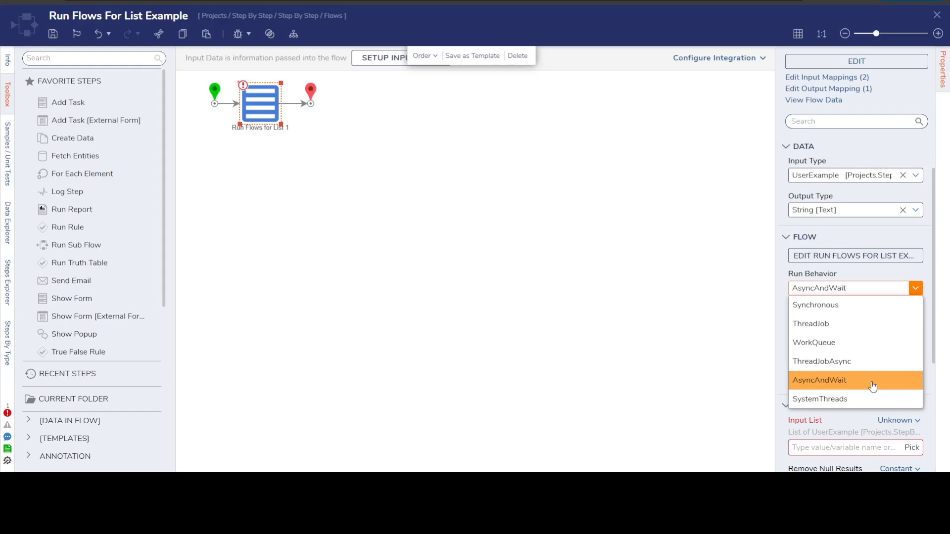
{"action": "left_click", "coordinate": [841, 398]}
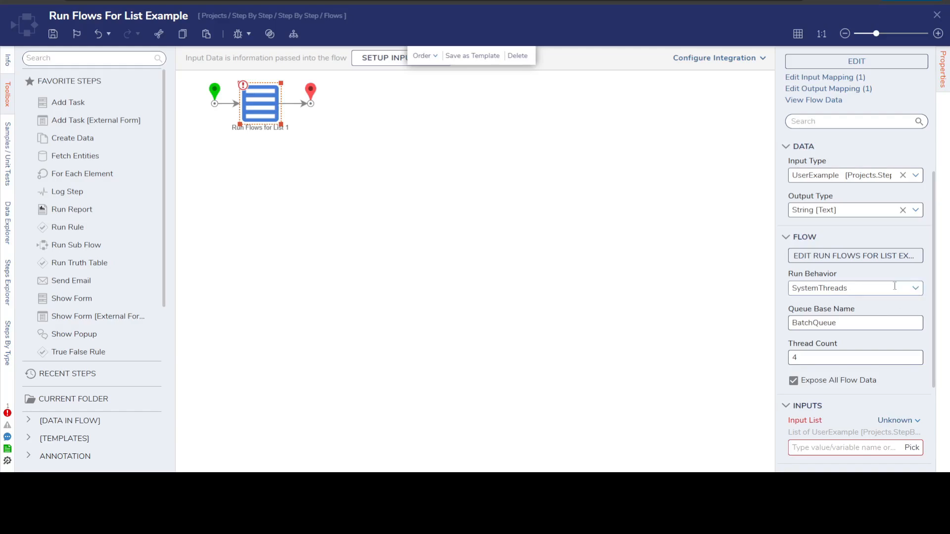
- Set the Run Behavior to AsyncAndWait and review the step's input and output mappings
{"action": "left_click", "coordinate": [915, 288]}
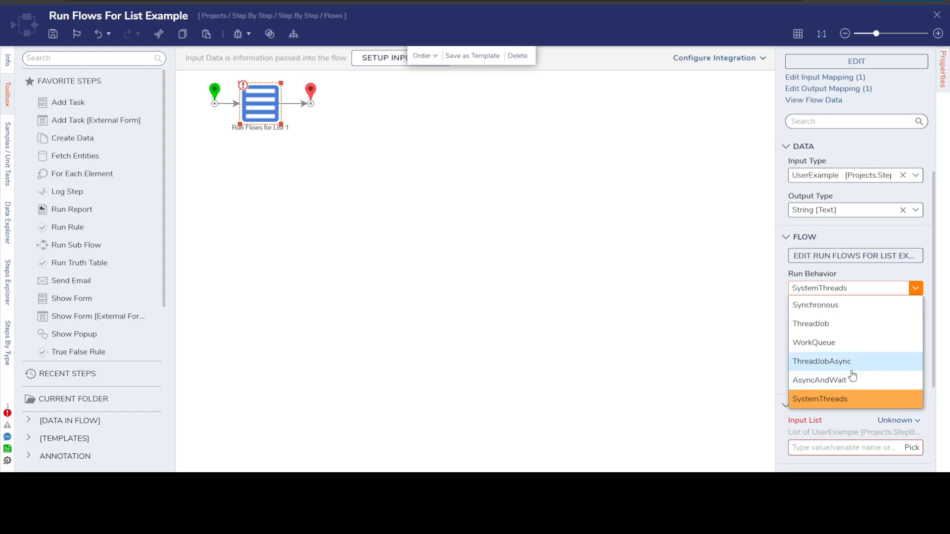
{"action": "left_click", "coordinate": [899, 292]}
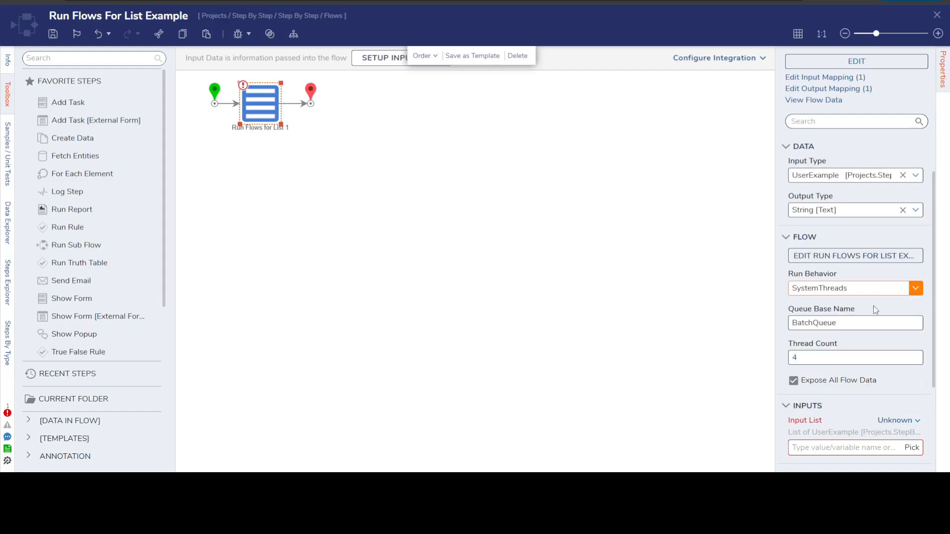
{"action": "left_click", "coordinate": [916, 288]}
{"action": "left_click", "coordinate": [831, 381]}
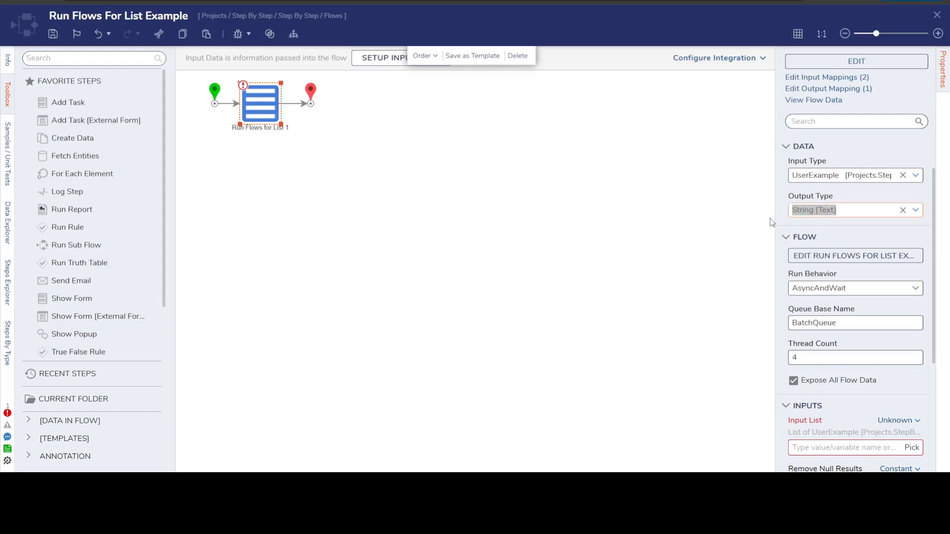
{"action": "scroll", "coordinate": [821, 258], "scroll_direction": "down", "scroll_amount": 3}
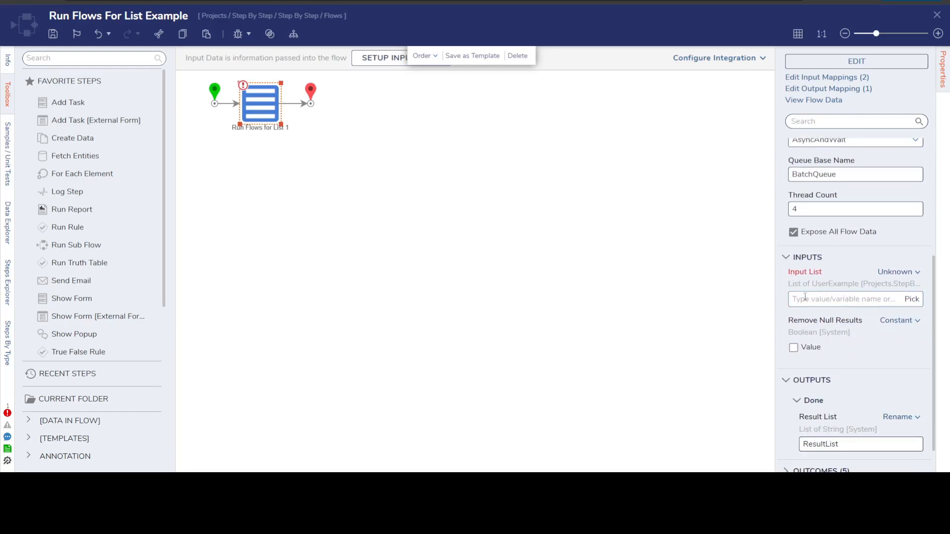
- Move the outer flow's end step slightly right and define a saved String output named test on it
{"action": "left_click_drag", "start_coordinate": [317, 96], "coordinate": [339, 96]}
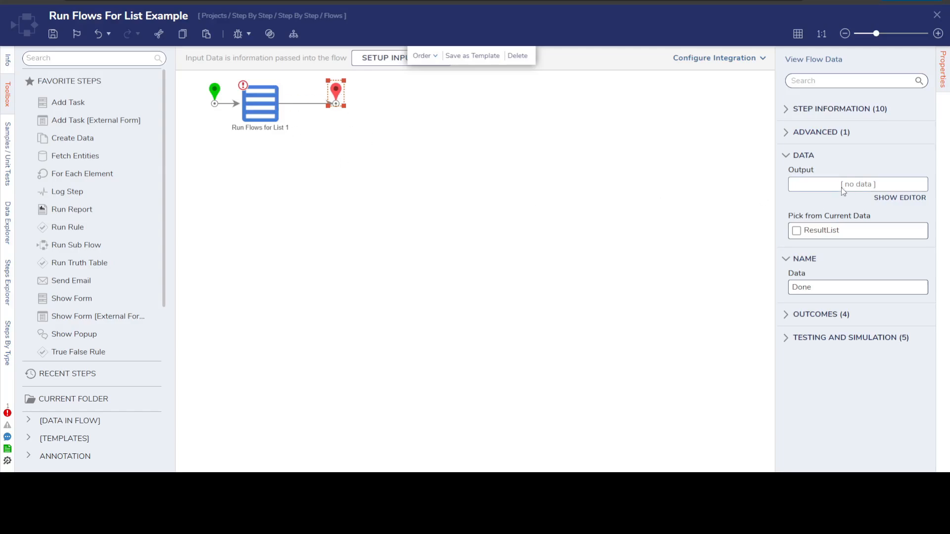
{"action": "left_click", "coordinate": [915, 198]}
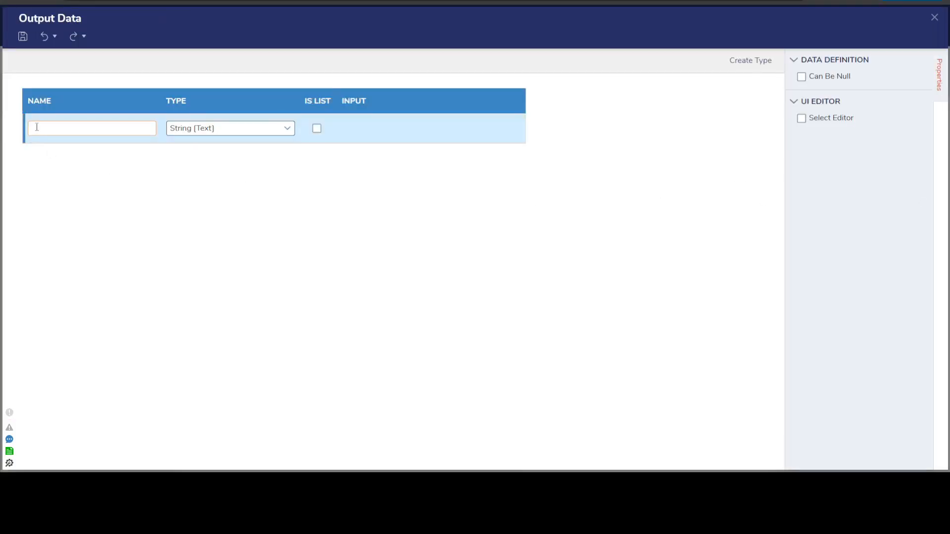
{"action": "type", "text": "test"}
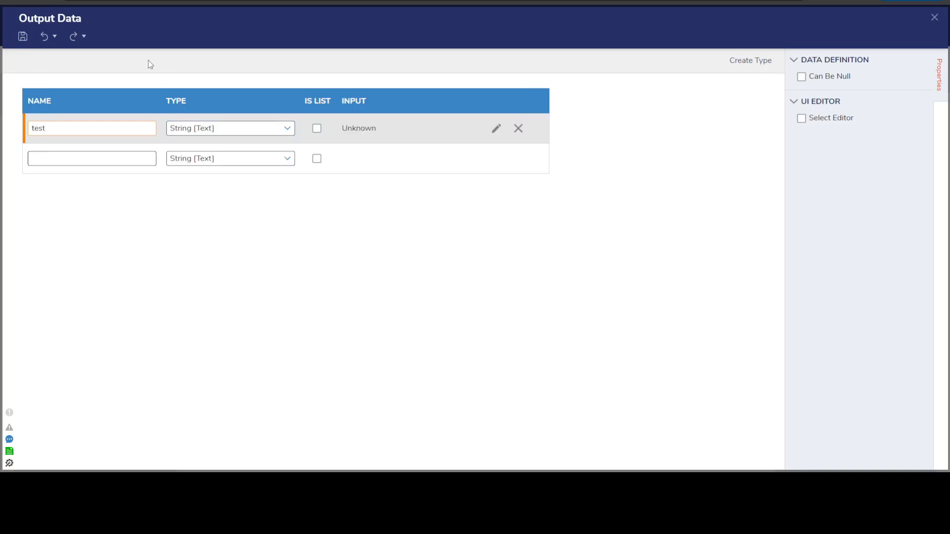
{"action": "left_click", "coordinate": [22, 36]}
{"action": "left_click", "coordinate": [603, 261]}
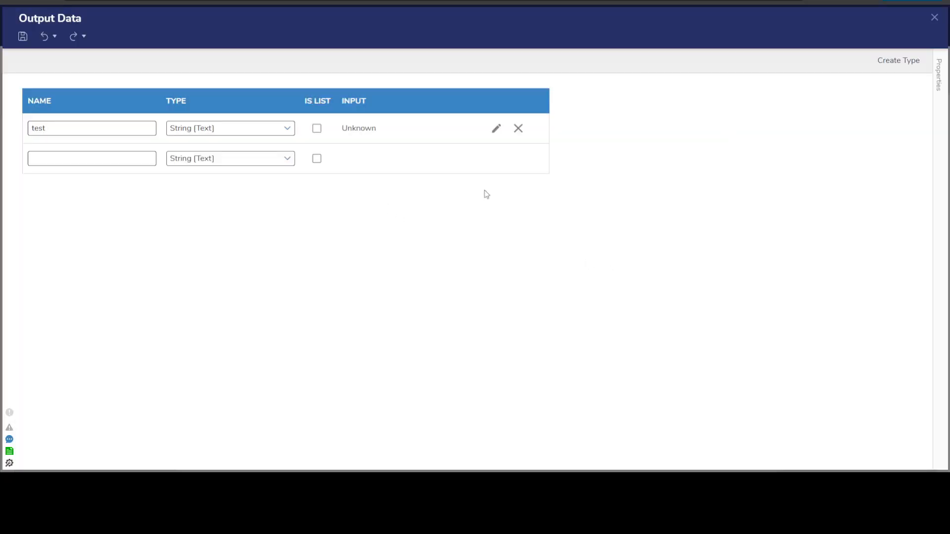
{"action": "left_click", "coordinate": [933, 21]}
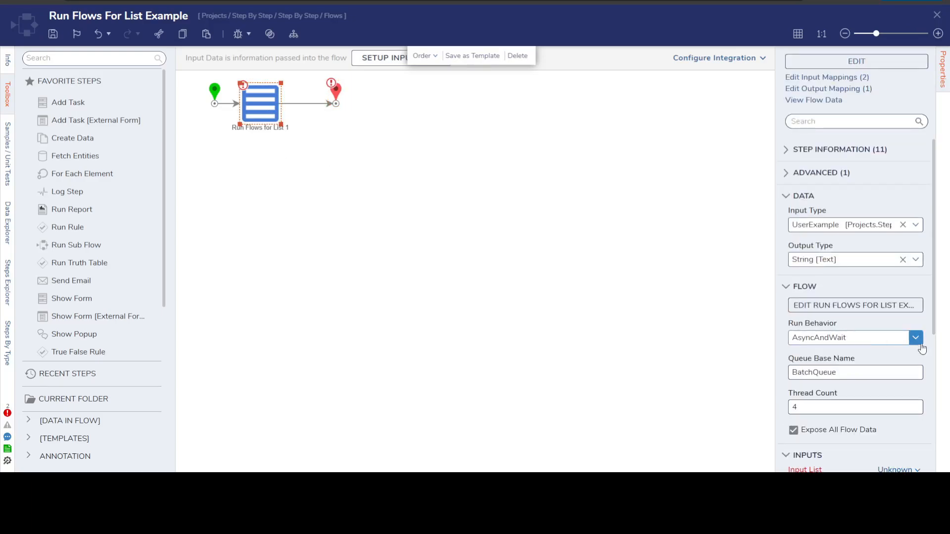
- Set the Run Flows for List step's Run Behavior to Synchronous
{"action": "left_click", "coordinate": [842, 338]}
{"action": "left_click", "coordinate": [817, 354]}
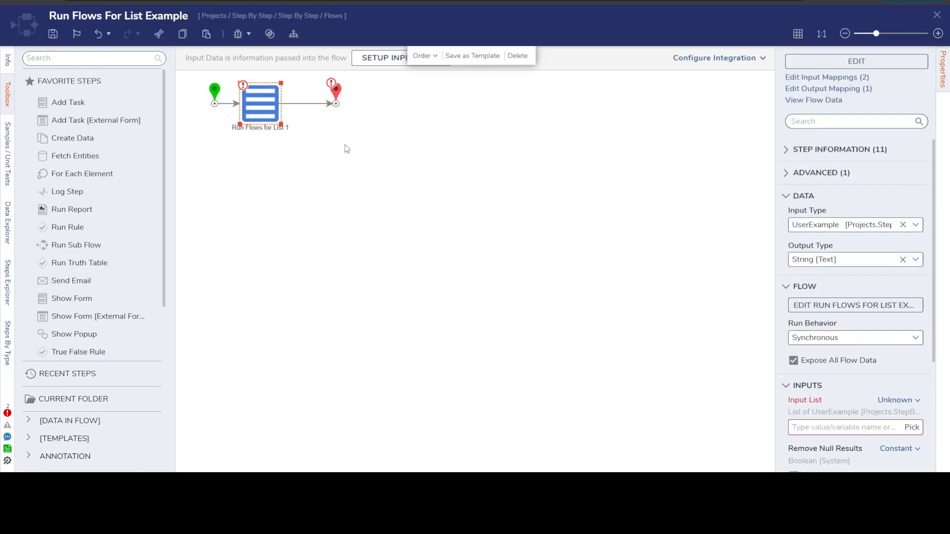
- Inspect the data available for the end step's test input, including the properties of Result List, and leave it unmapped
{"action": "left_click", "coordinate": [336, 94]}
{"action": "left_click", "coordinate": [917, 313]}
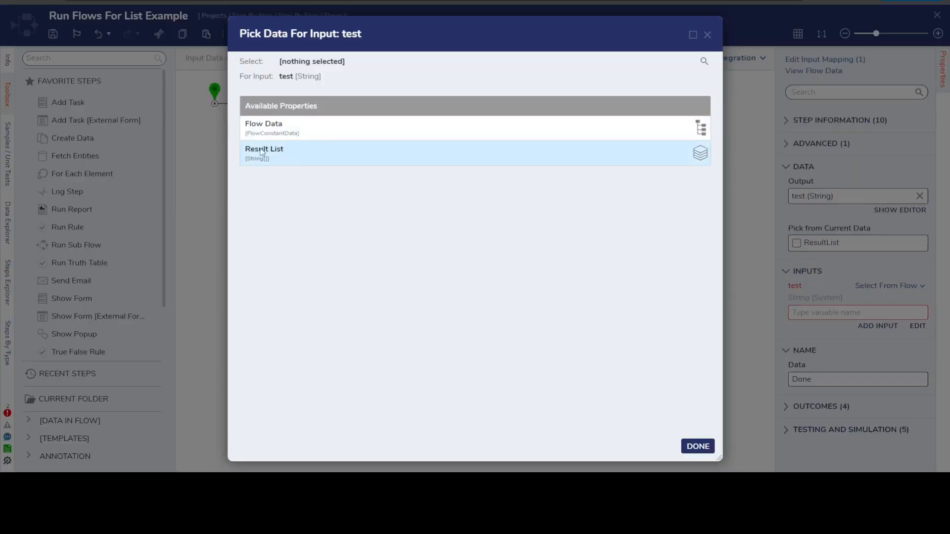
{"action": "left_click", "coordinate": [297, 161]}
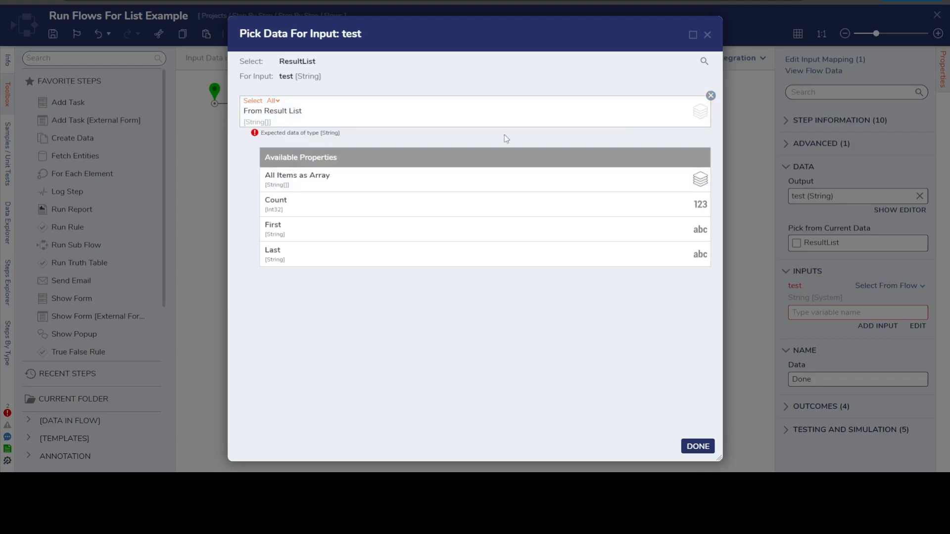
{"action": "left_click", "coordinate": [711, 96]}
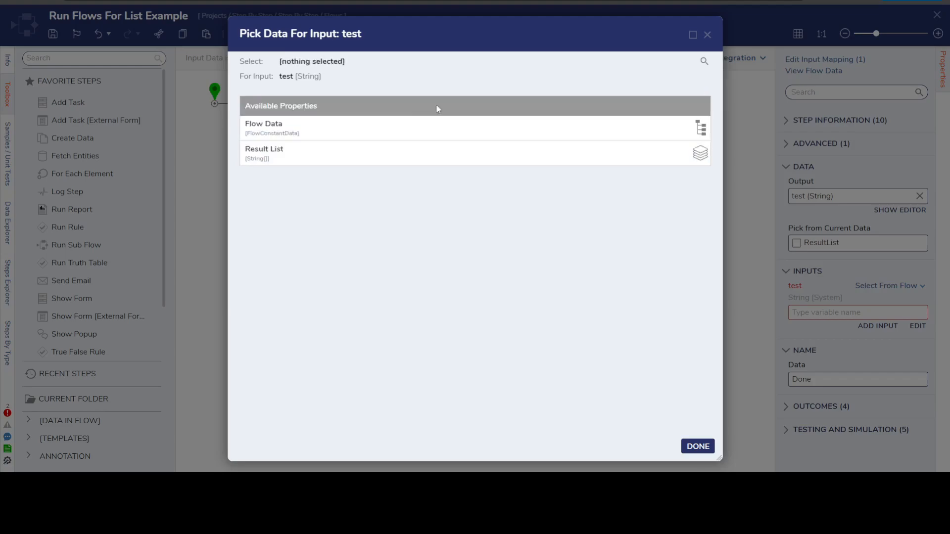
{"action": "left_click", "coordinate": [708, 34]}
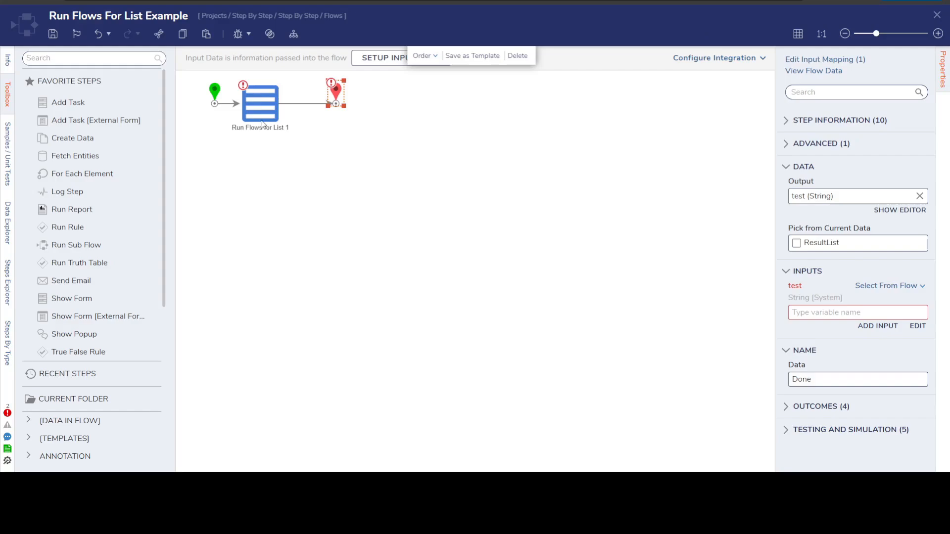
- Try the AsyncAndWait run behavior on the Run Flows for List step and check the data offered for the end step's test input
{"action": "left_click", "coordinate": [256, 97]}
{"action": "left_click", "coordinate": [906, 337]}
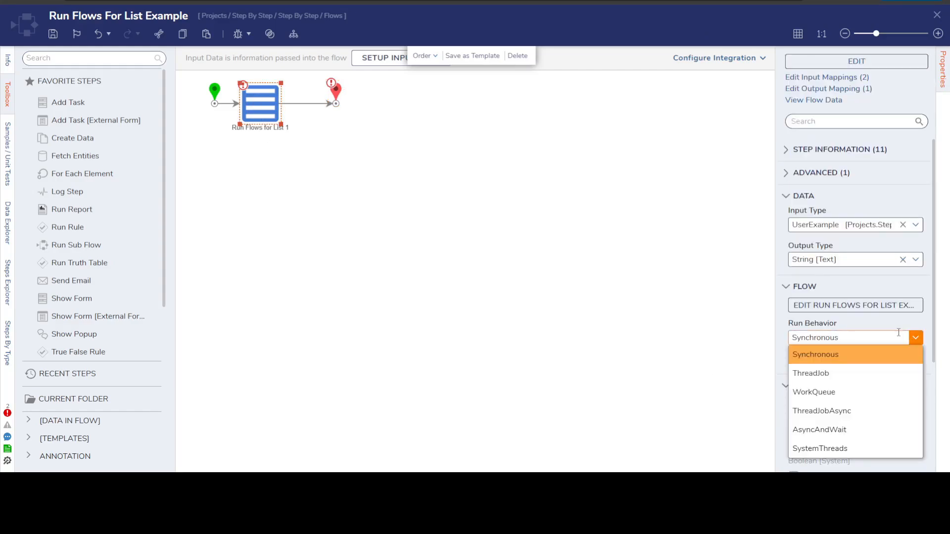
{"action": "left_click", "coordinate": [820, 429]}
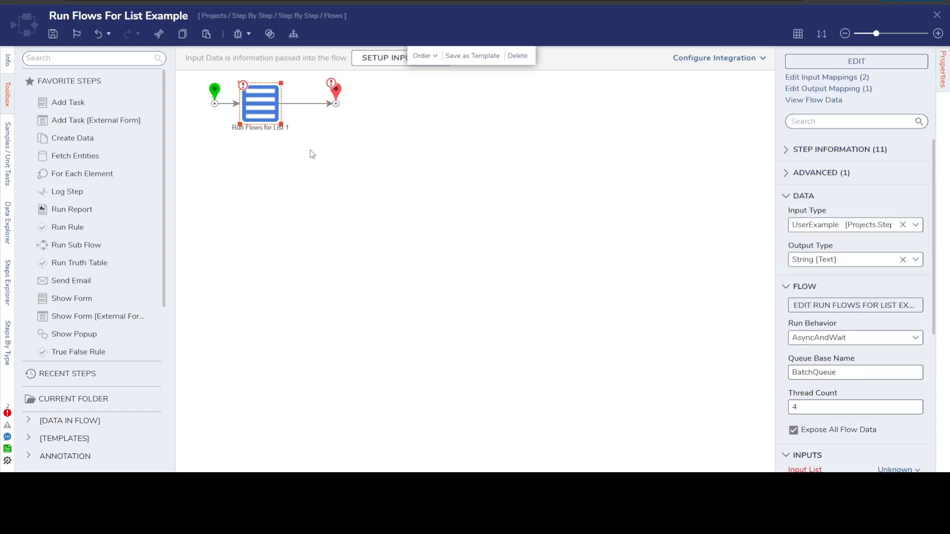
{"action": "left_click", "coordinate": [336, 92]}
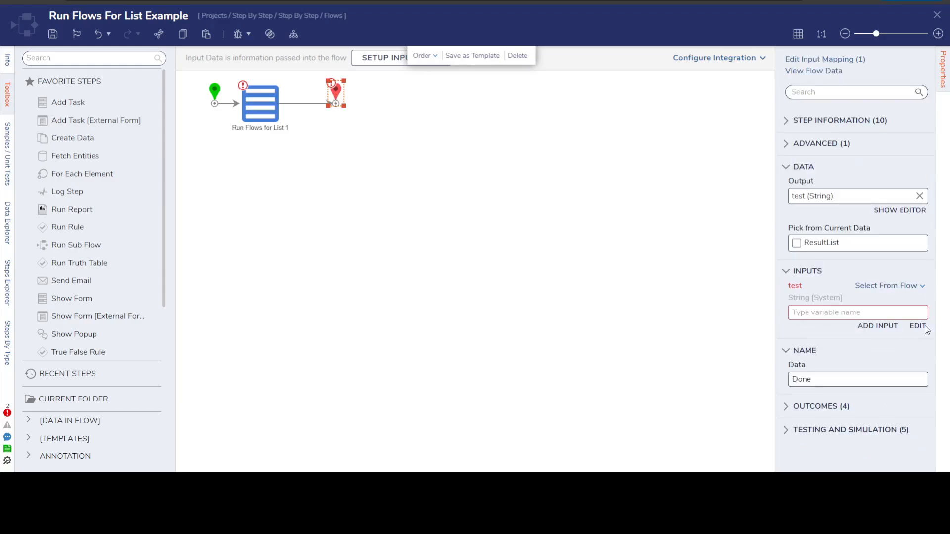
{"action": "left_click", "coordinate": [925, 328]}
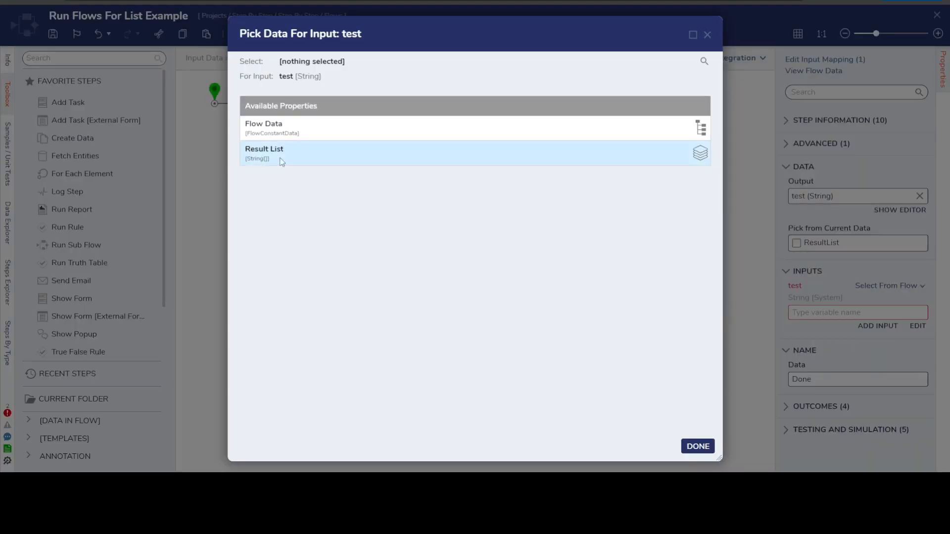
{"action": "left_click", "coordinate": [706, 35]}
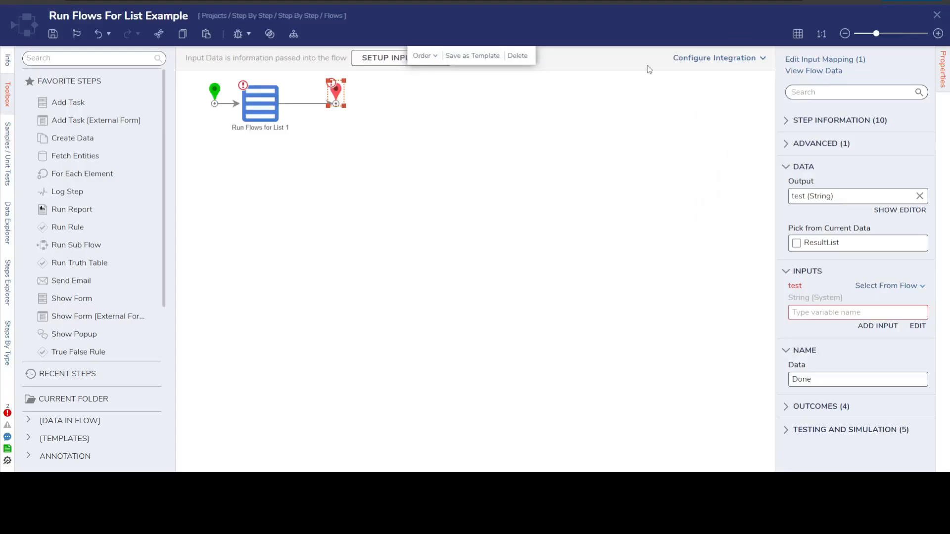
- Try the ThreadJobAsync run behavior on the Run Flows for List step and check the data offered for the end step's test input
{"action": "left_click", "coordinate": [267, 113]}
{"action": "left_click", "coordinate": [916, 338]}
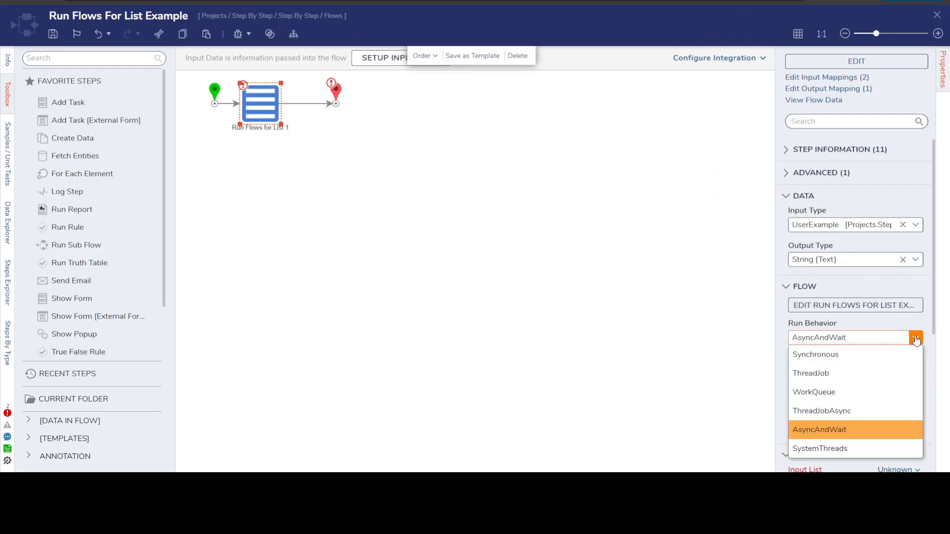
{"action": "left_click", "coordinate": [821, 410]}
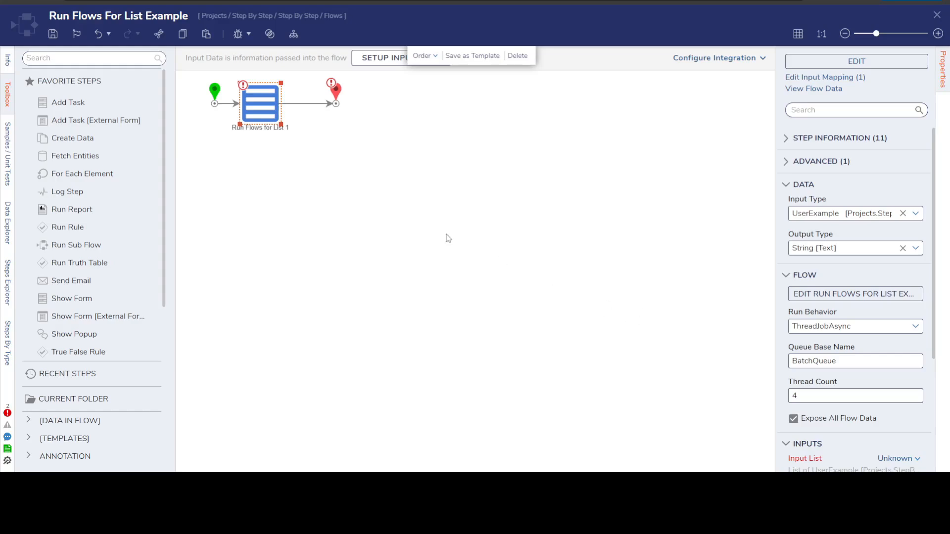
{"action": "left_click", "coordinate": [336, 92]}
{"action": "left_click", "coordinate": [918, 323]}
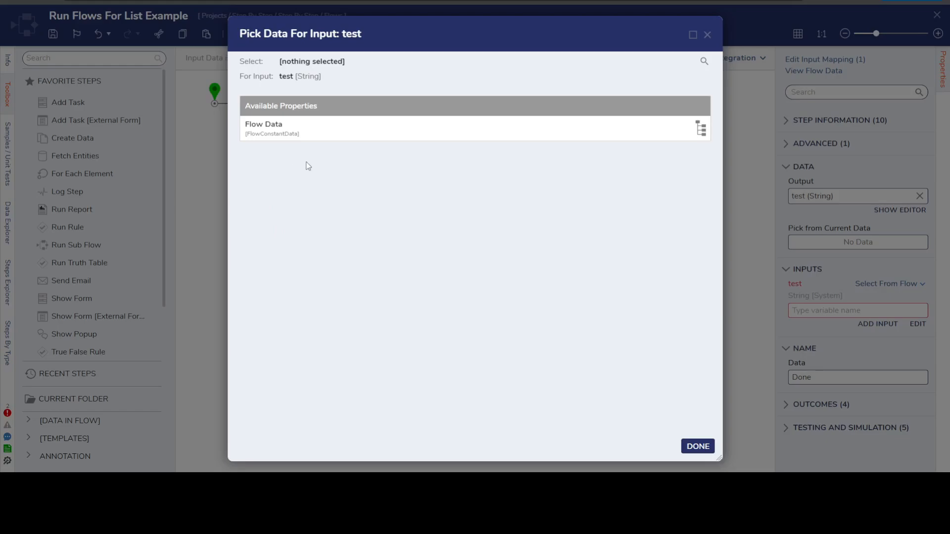
{"action": "left_click_drag", "start_coordinate": [394, 36], "coordinate": [484, 45]}
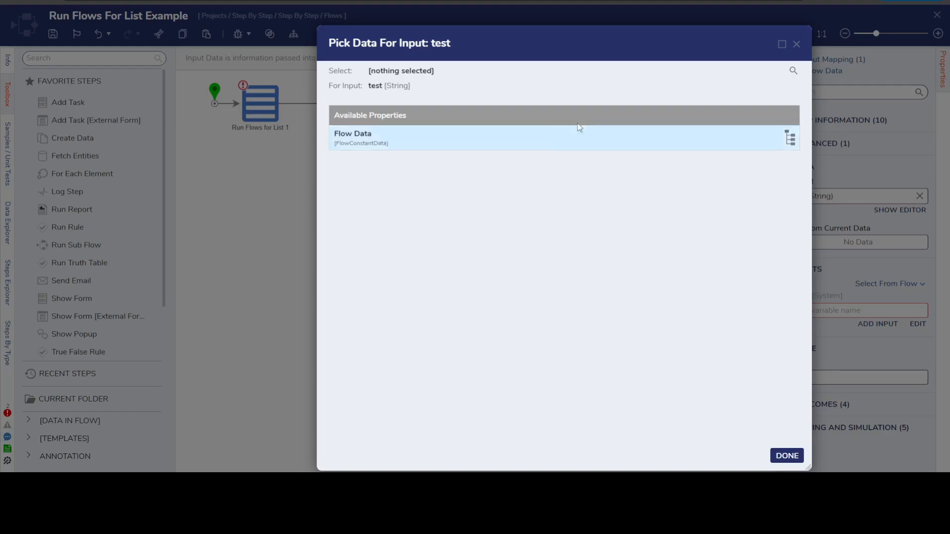
{"action": "left_click", "coordinate": [796, 45]}
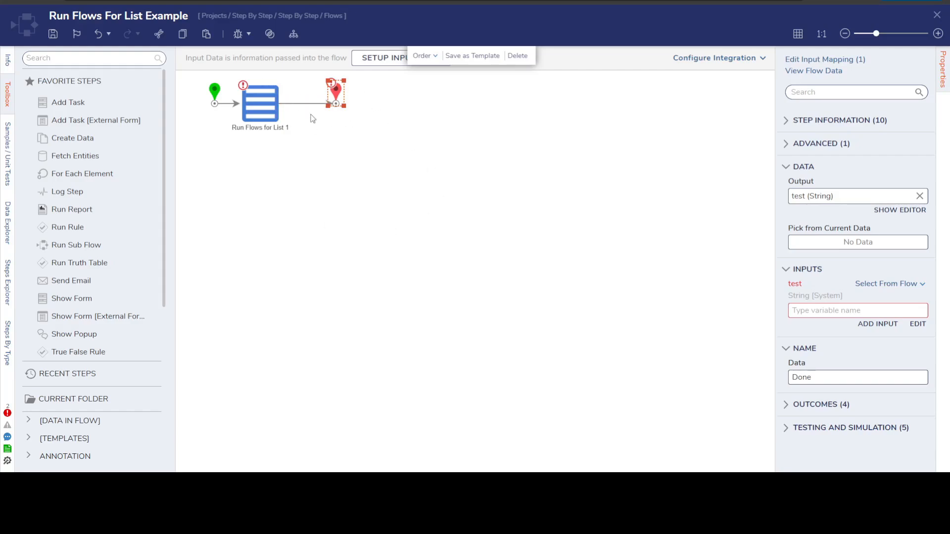
{"action": "left_click", "coordinate": [918, 325]}
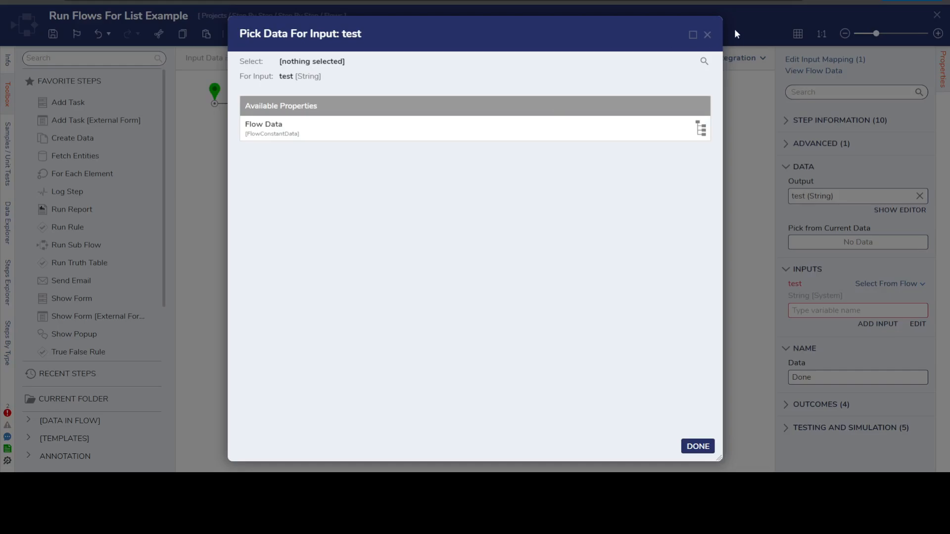
{"action": "left_click", "coordinate": [707, 35]}
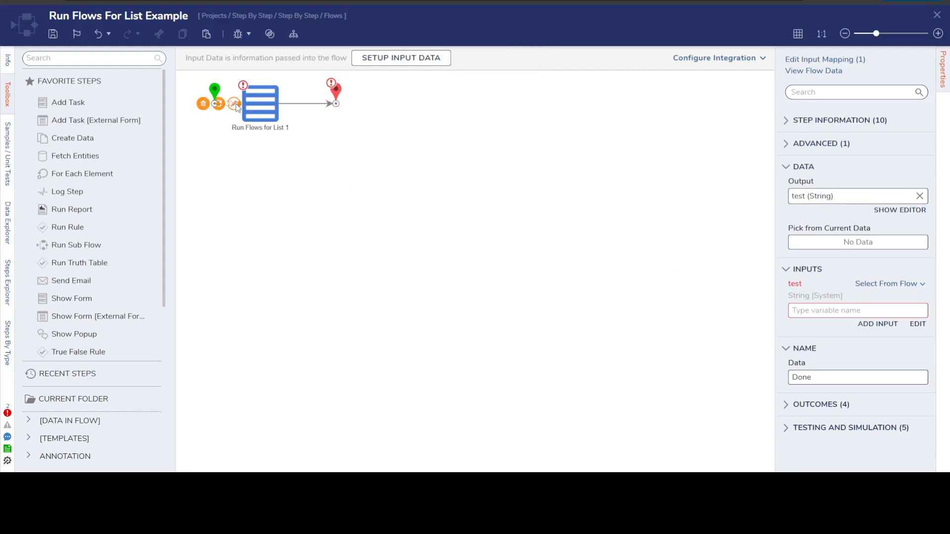
- Set the Run Flows for List step's Run Behavior to Synchronous and check the data offered for the end step's test input
{"action": "left_click", "coordinate": [262, 109]}
{"action": "left_click", "coordinate": [916, 327]}
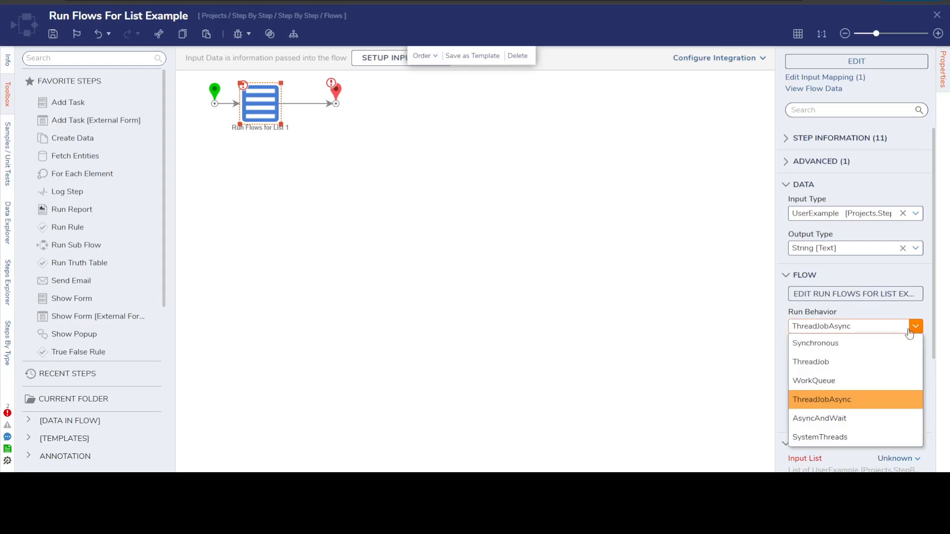
{"action": "left_click", "coordinate": [825, 343]}
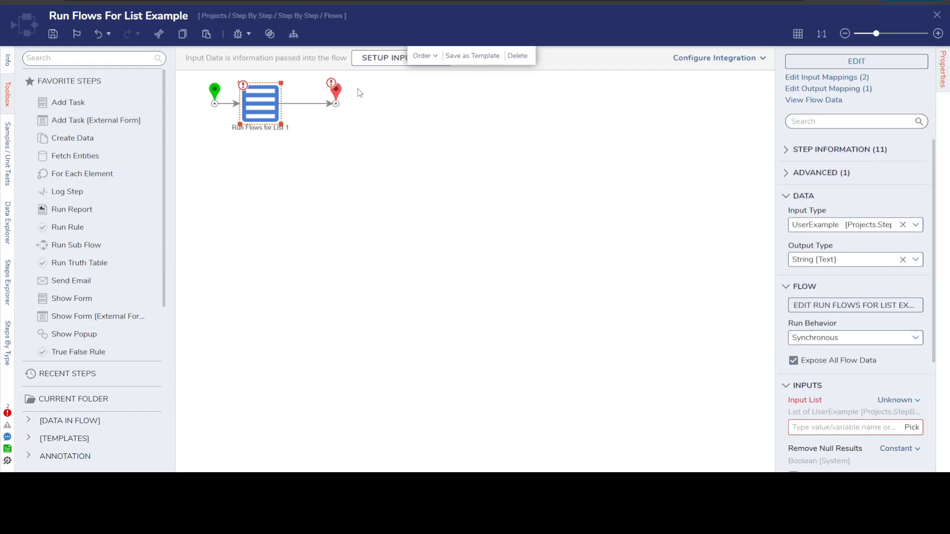
{"action": "left_click", "coordinate": [337, 94]}
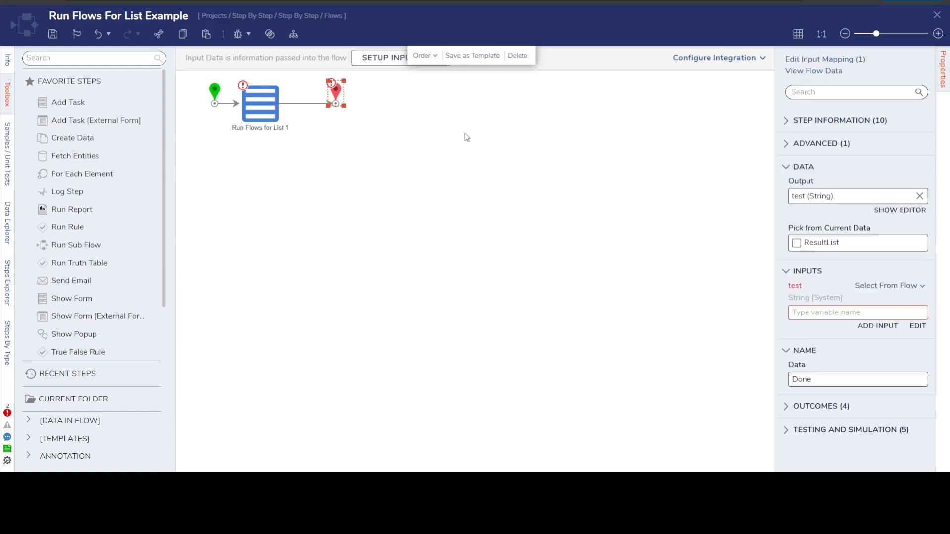
{"action": "left_click", "coordinate": [918, 326]}
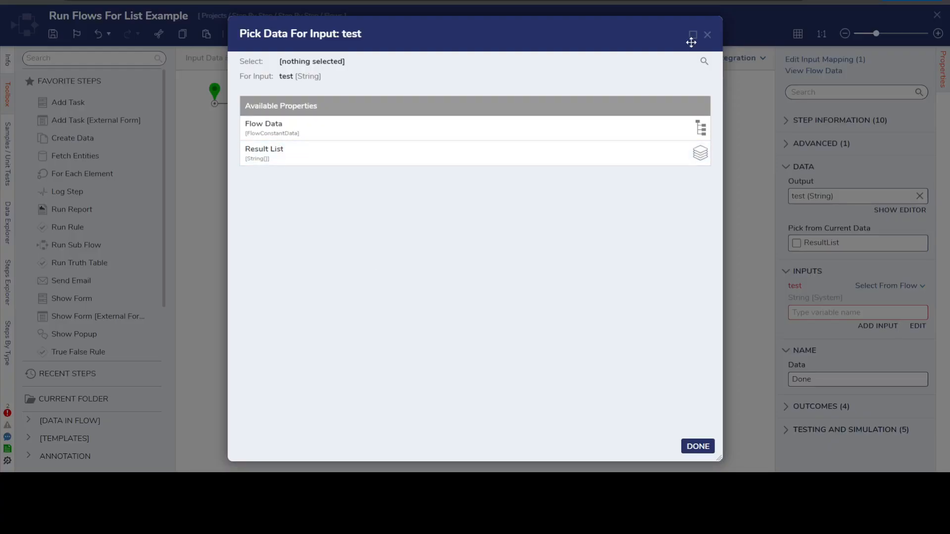
{"action": "left_click", "coordinate": [707, 35]}
- Make the Run Flows for List step's Input List a constant and add a first user with e-mail address, first name and last name
{"action": "left_click", "coordinate": [255, 111]}
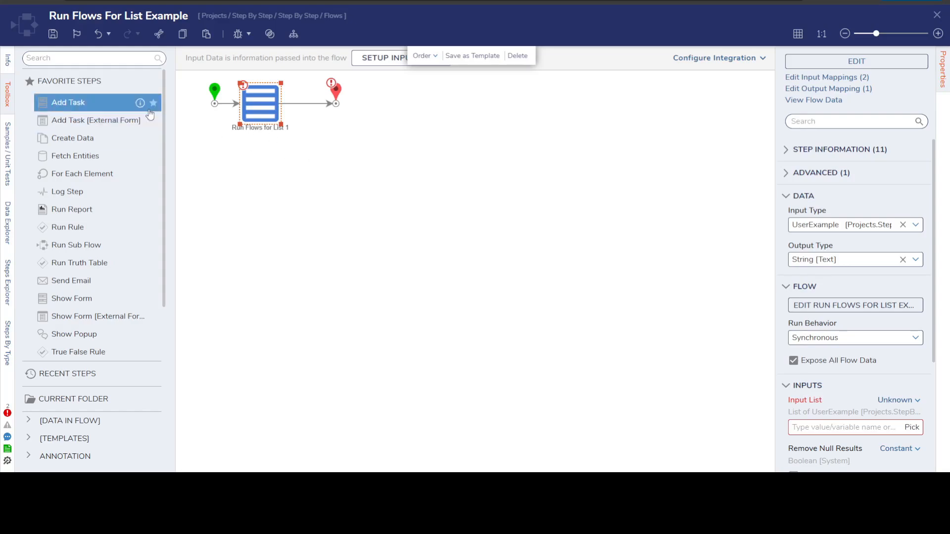
{"action": "left_click", "coordinate": [880, 402]}
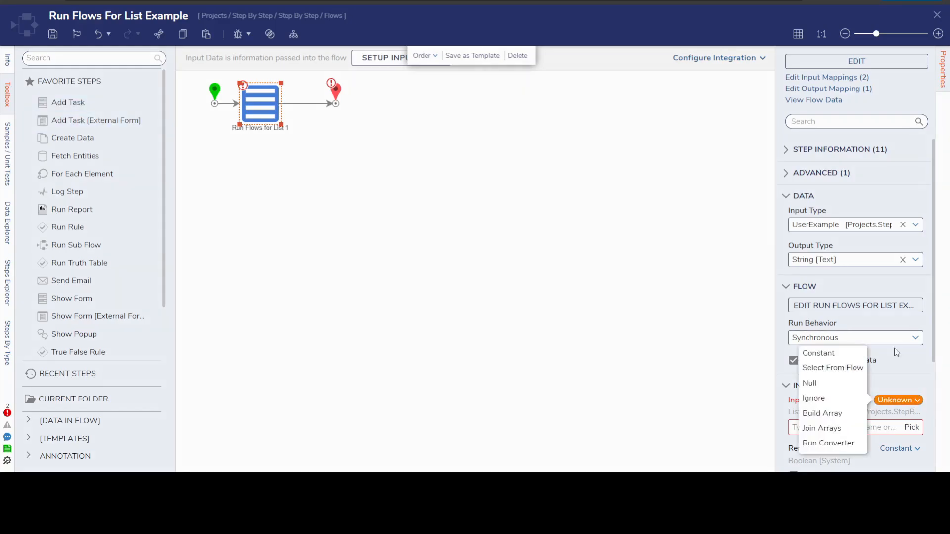
{"action": "left_click", "coordinate": [818, 353]}
{"action": "scroll", "coordinate": [915, 336], "scroll_direction": "down", "scroll_amount": 3}
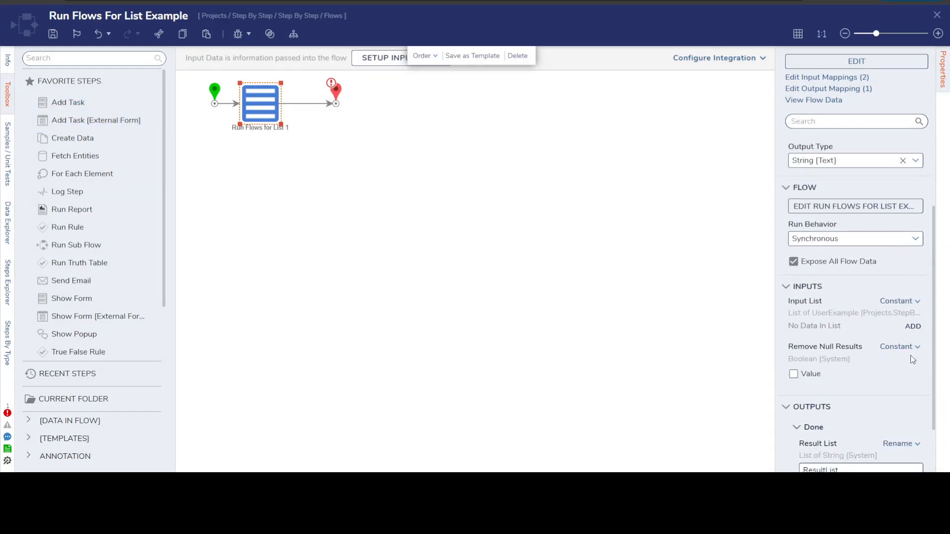
{"action": "left_click", "coordinate": [913, 327]}
{"action": "type", "text": "test@email.com"}
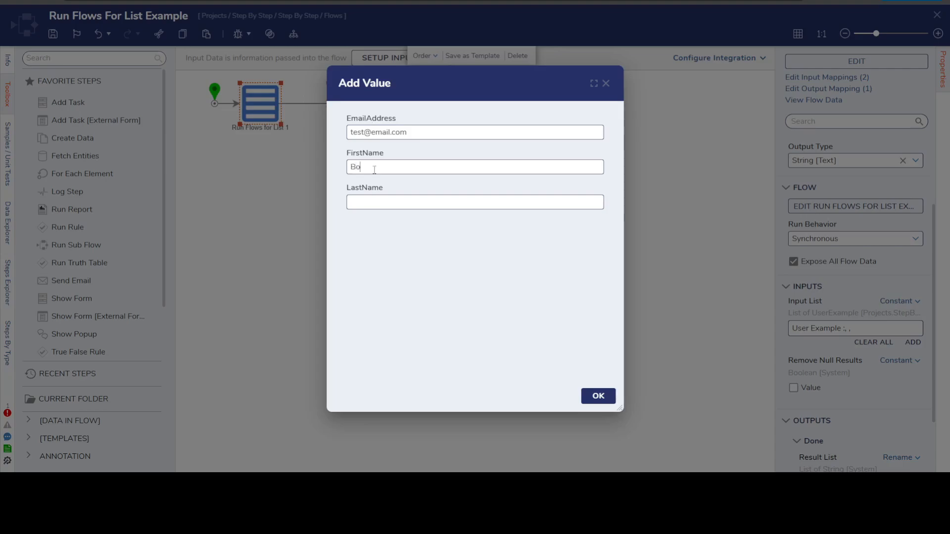
{"action": "type", "text": "Smit"}
{"action": "left_click", "coordinate": [598, 395]}
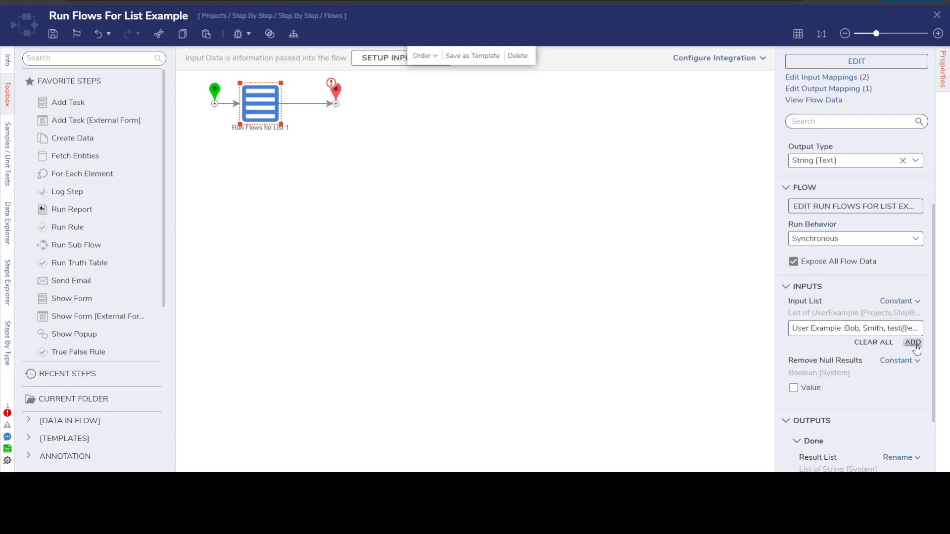
- Add a second user to the constant Input List with an e-mail address, first name and last name
{"action": "left_click", "coordinate": [913, 343]}
{"action": "type", "text": "Example@email.com"}
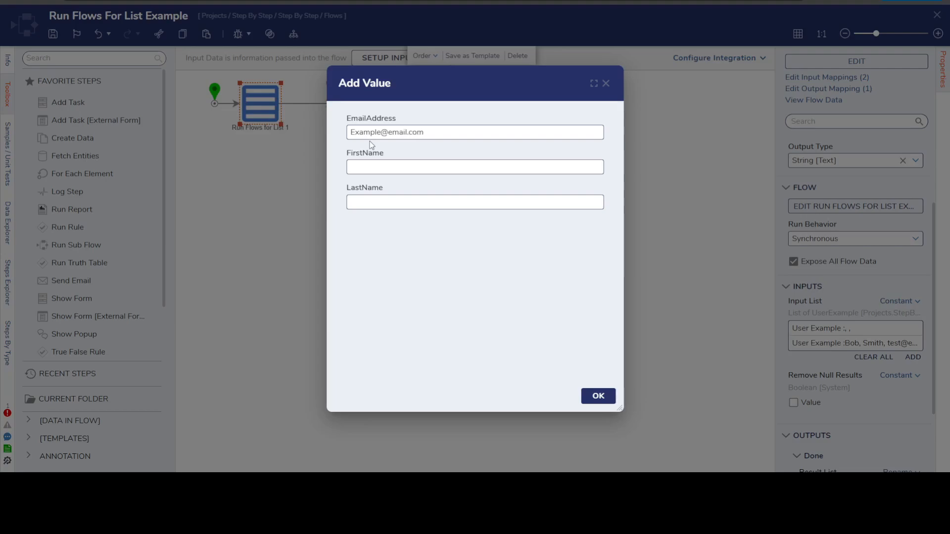
{"action": "type", "text": "JimhALPERT"}
{"action": "left_click_drag", "start_coordinate": [363, 169], "coordinate": [417, 171]}
{"action": "key", "text": "BackSpace"}
{"action": "left_click", "coordinate": [391, 205]}
{"action": "type", "text": "Hal[pert"}
{"action": "left_click", "coordinate": [592, 402]}
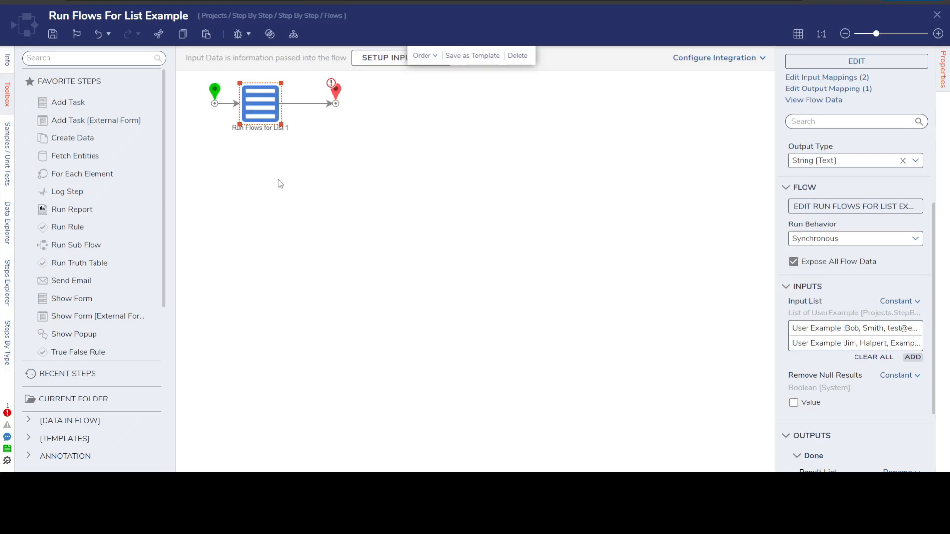
- Start a debug run of the Run Flows For List Example flow
{"action": "left_click", "coordinate": [296, 170]}
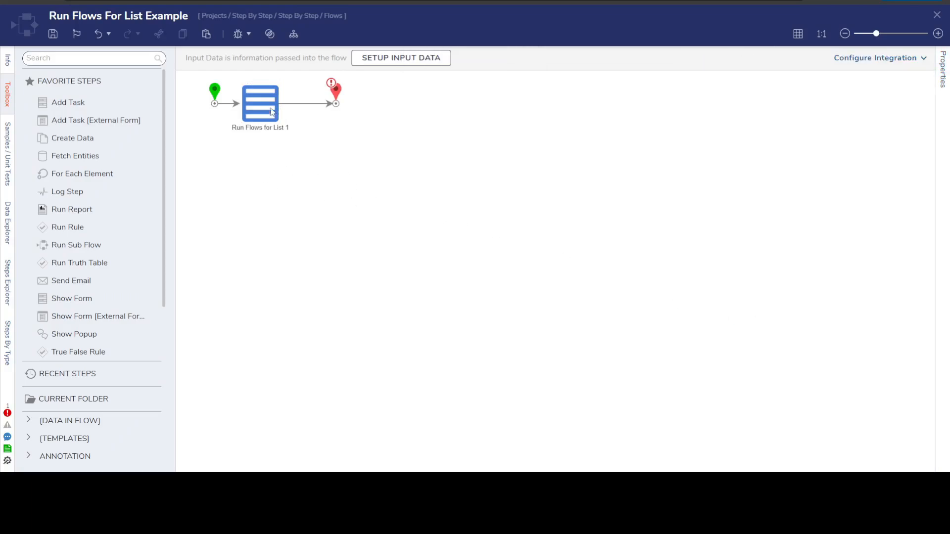
{"action": "left_click", "coordinate": [276, 117]}
{"action": "left_click", "coordinate": [238, 34]}
{"action": "left_click", "coordinate": [750, 194]}
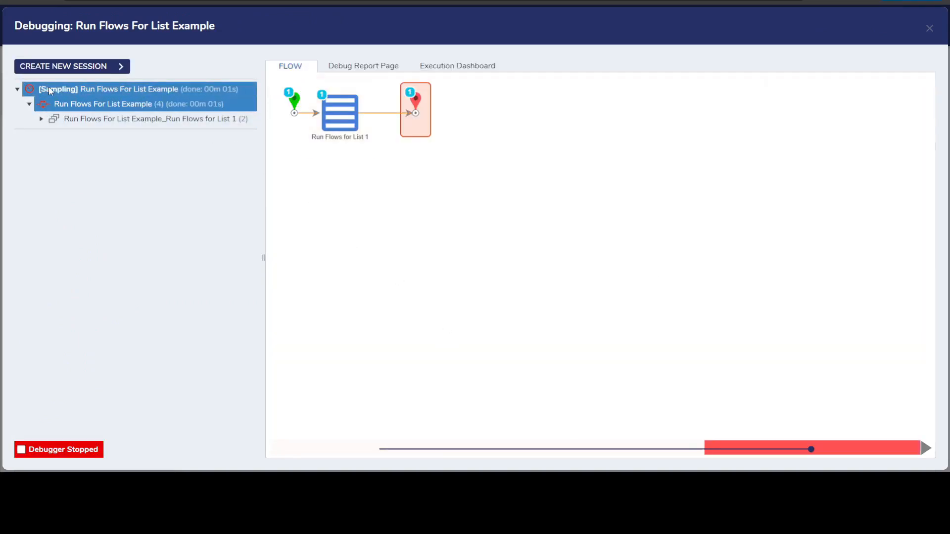
- Examine the individual Run Flows for List 1 sub-flow runs and the parent flow in the debugger, and close it
{"action": "left_click", "coordinate": [124, 119]}
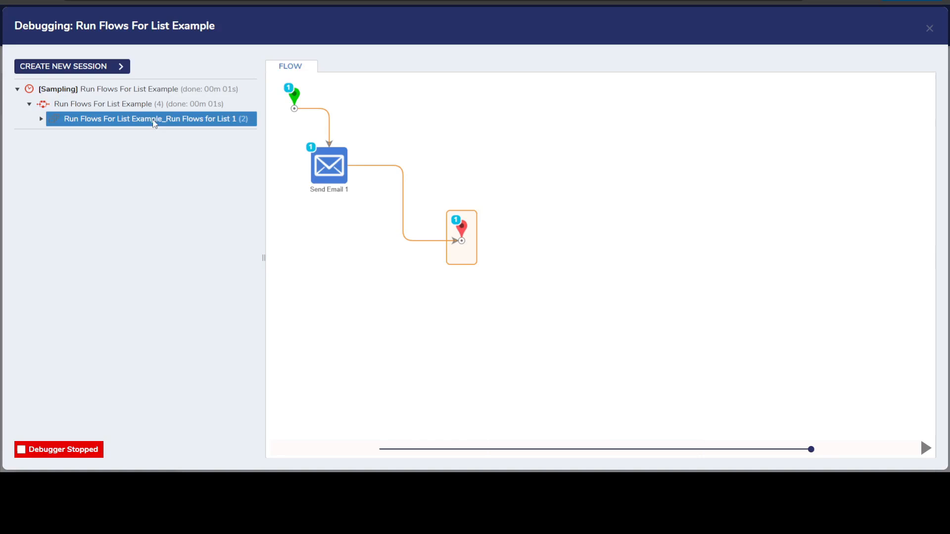
{"action": "left_click", "coordinate": [41, 120]}
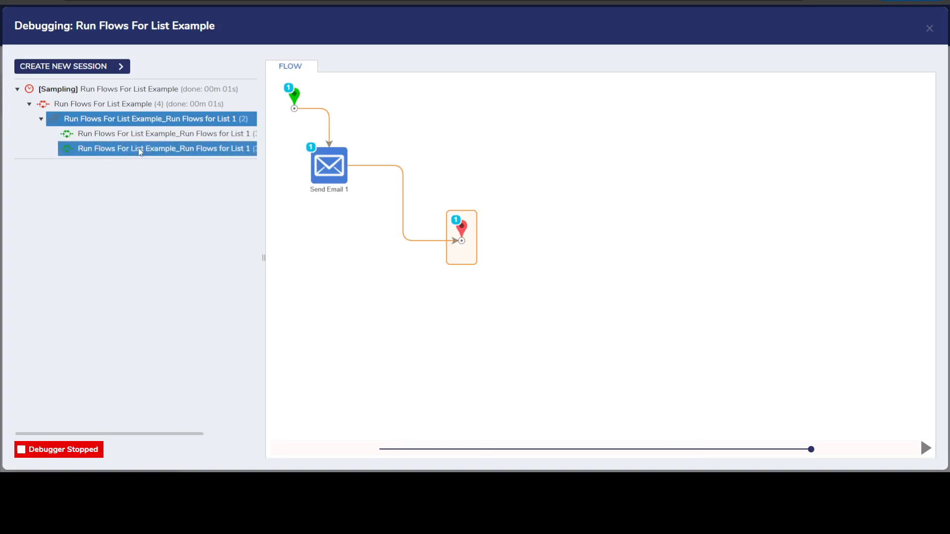
{"action": "left_click", "coordinate": [165, 150]}
{"action": "left_click", "coordinate": [172, 139]}
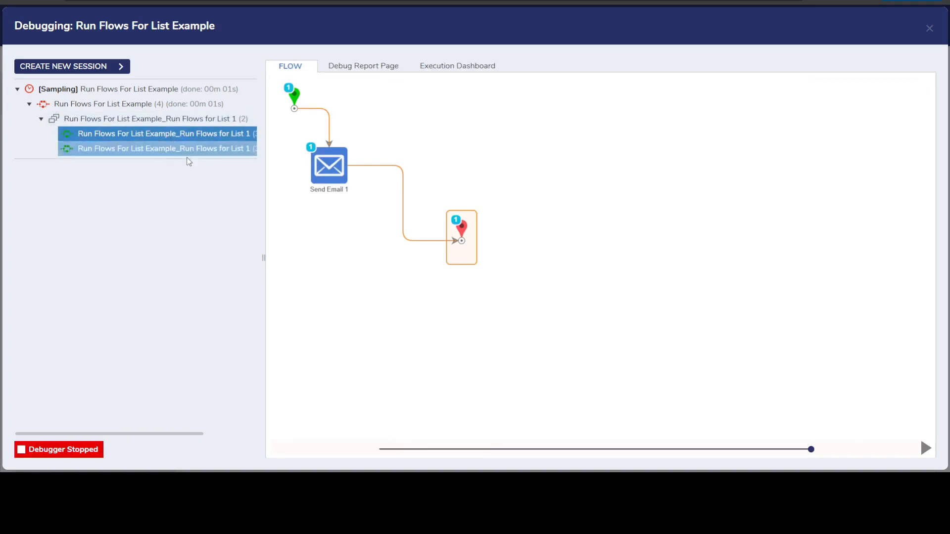
{"action": "left_click", "coordinate": [108, 107]}
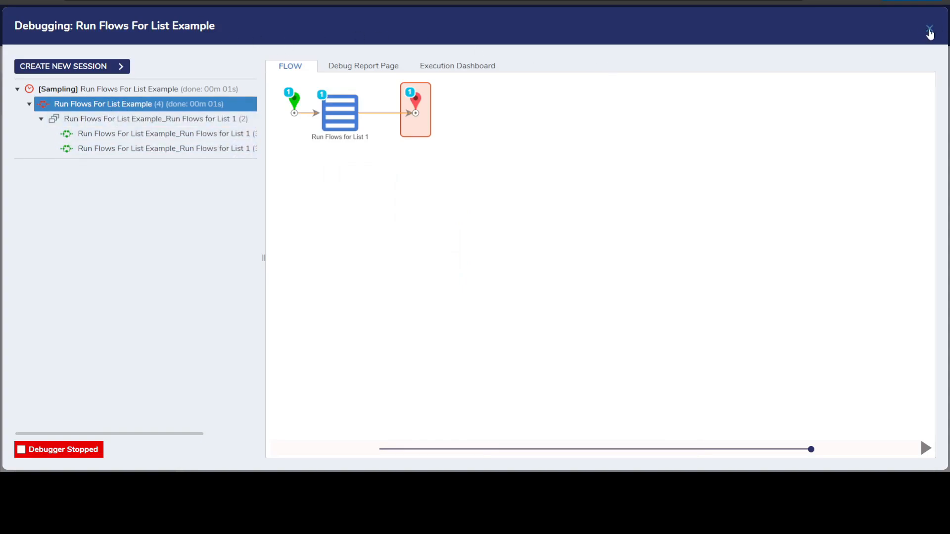
{"action": "left_click", "coordinate": [929, 29]}
- Set the Run Flows for List 1 step's run behavior to ThreadJobAsync after briefly choosing AsyncAndWait
{"action": "left_click", "coordinate": [255, 108]}
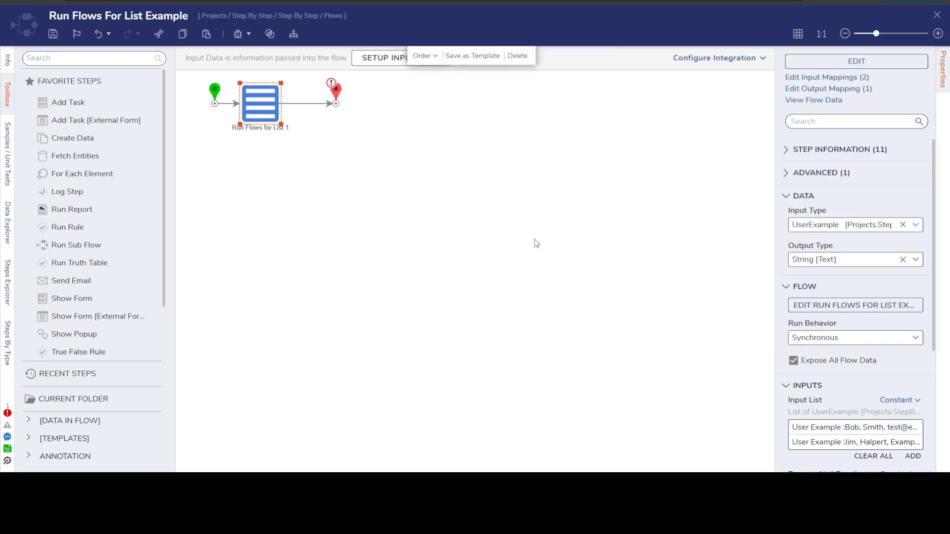
{"action": "left_click", "coordinate": [915, 340]}
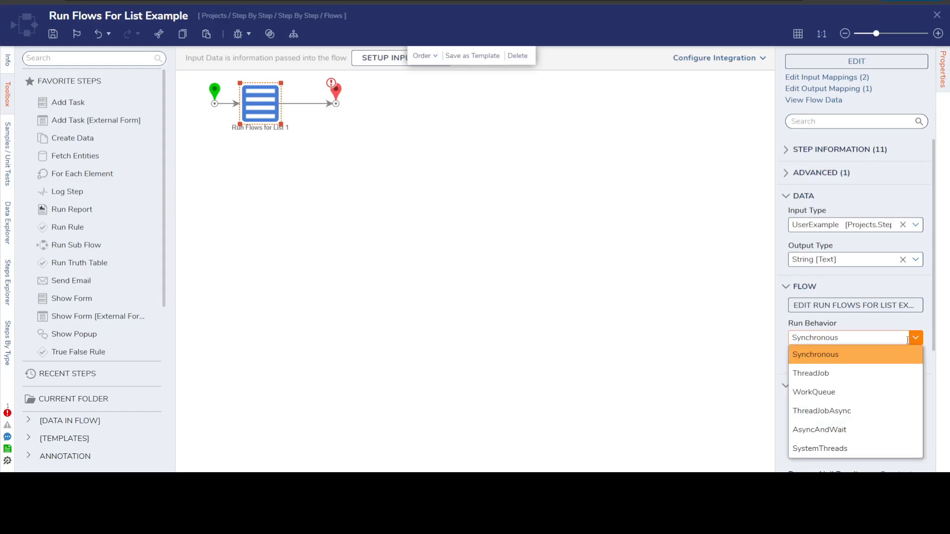
{"action": "left_click", "coordinate": [841, 430]}
{"action": "left_click", "coordinate": [916, 337]}
{"action": "left_click", "coordinate": [811, 409]}
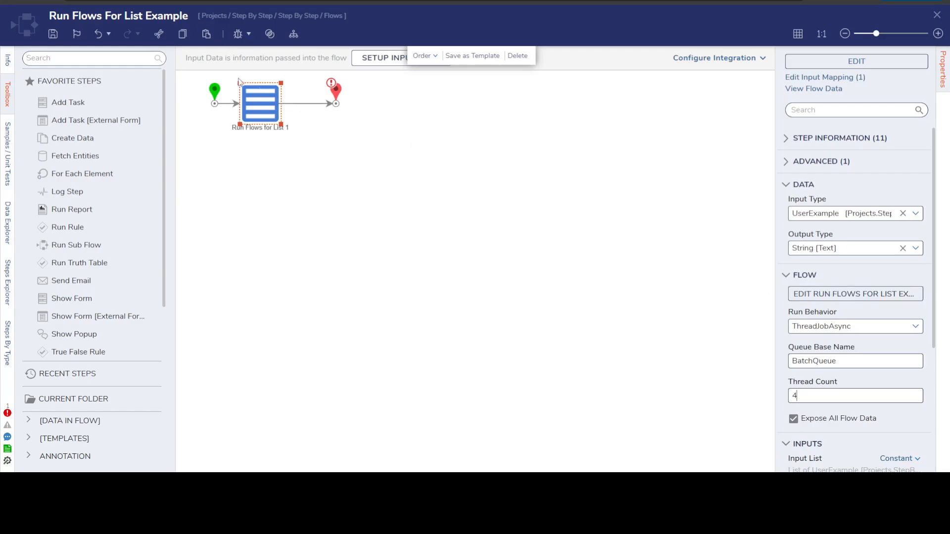
- Debug the Run Flows For List Example flow twice with the ThreadJobAsync run behavior, closing the debugger after each run
{"action": "left_click", "coordinate": [239, 35]}
{"action": "left_click", "coordinate": [762, 198]}
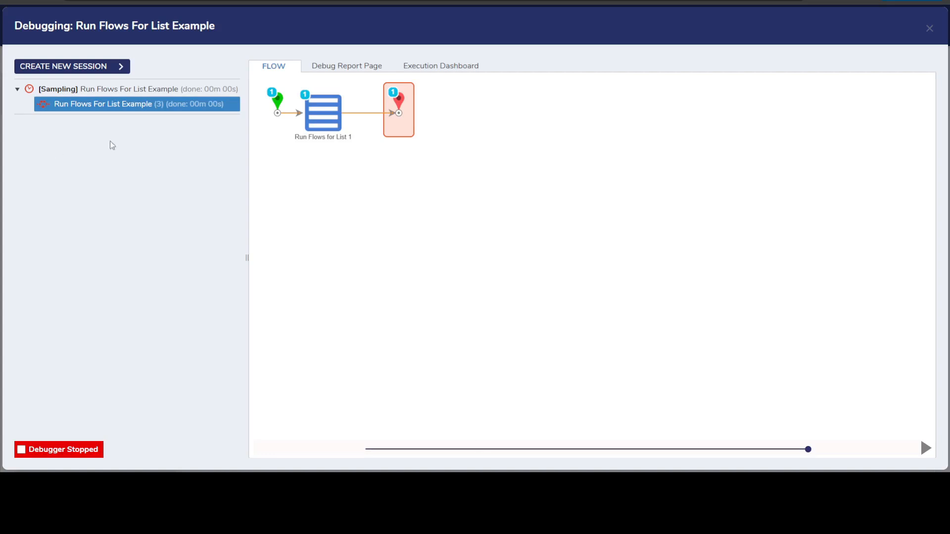
{"action": "left_click", "coordinate": [928, 28]}
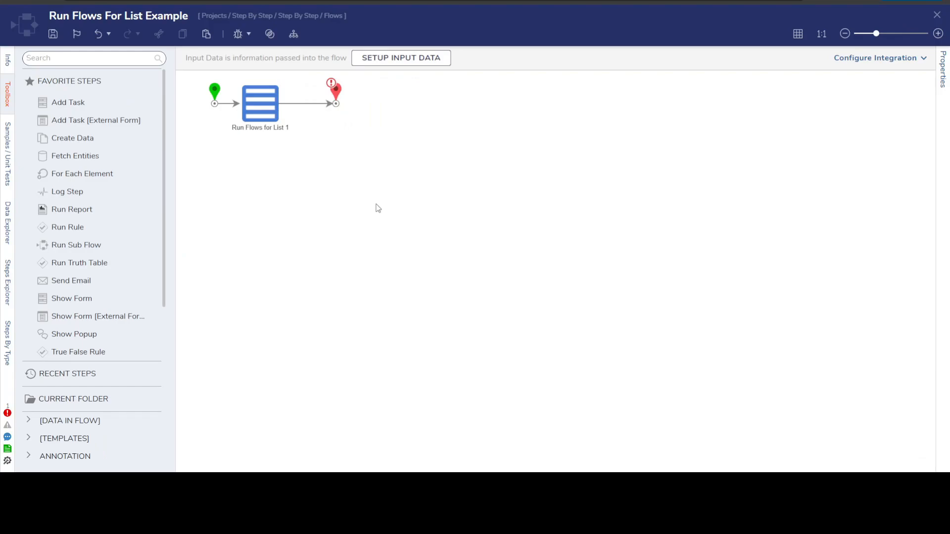
{"action": "left_click", "coordinate": [237, 39]}
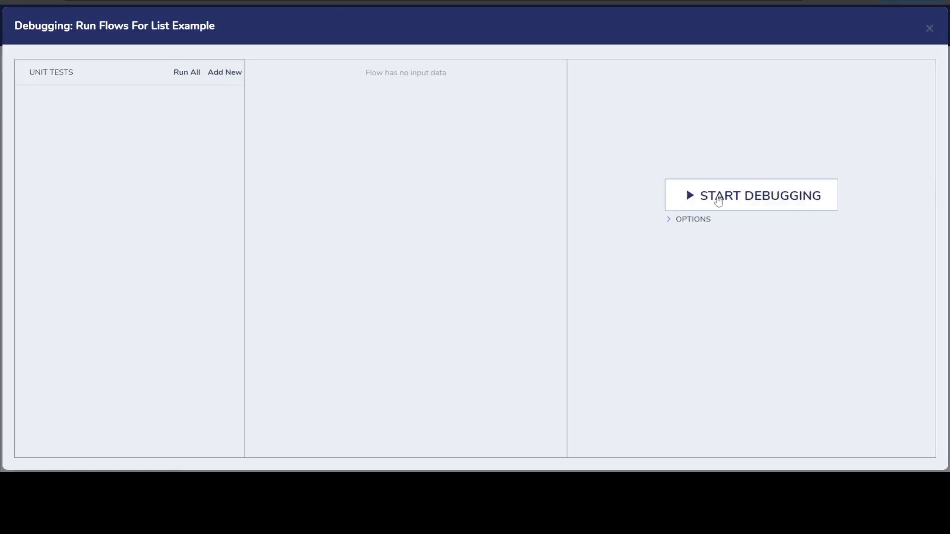
{"action": "left_click", "coordinate": [717, 203]}
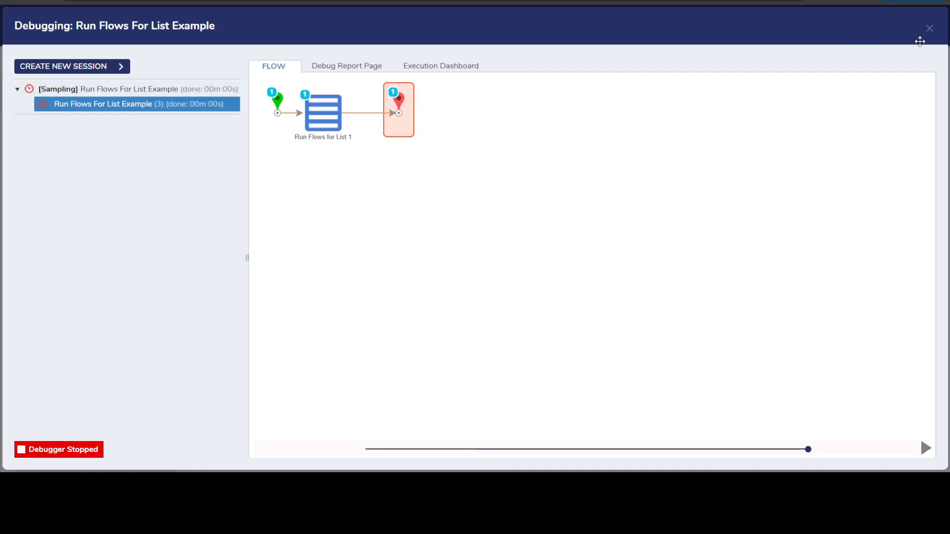
{"action": "left_click", "coordinate": [928, 31]}
- Set the Run Flows for List 1 step's run behavior to AsyncAndWait
{"action": "left_click", "coordinate": [262, 112]}
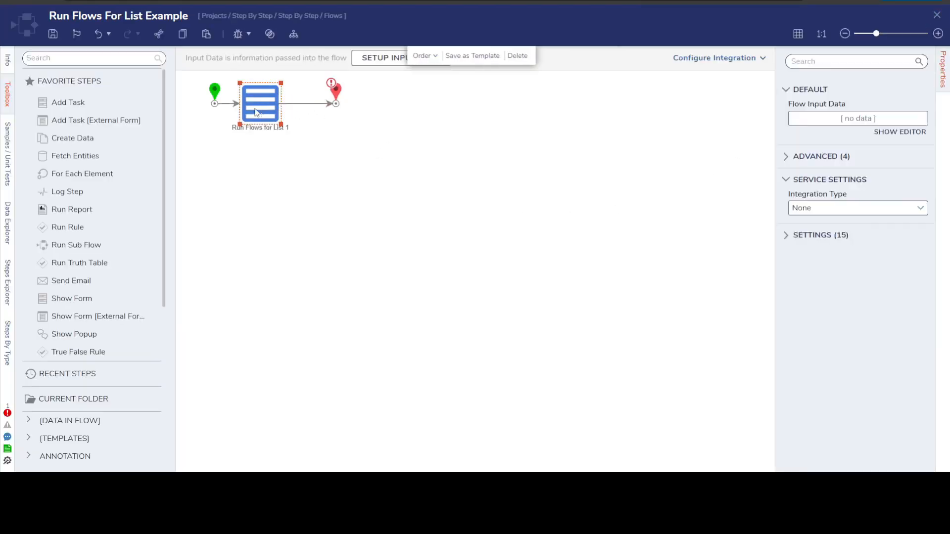
{"action": "left_click", "coordinate": [916, 326]}
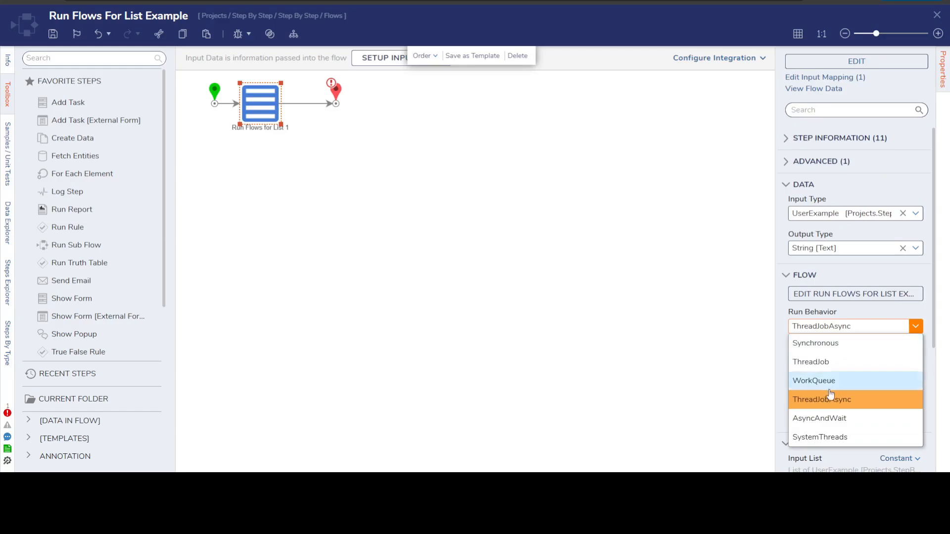
{"action": "left_click", "coordinate": [837, 418]}
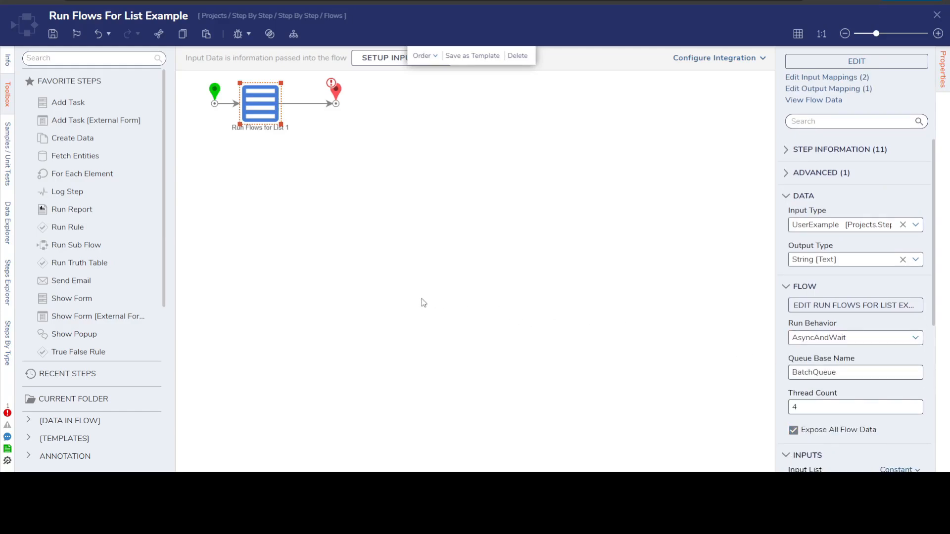
{"action": "left_click", "coordinate": [422, 300]}
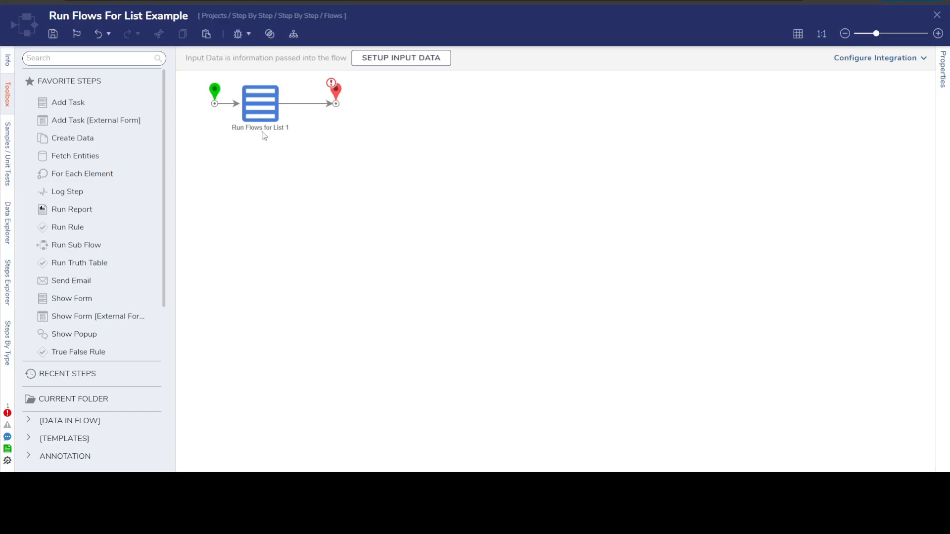
- Switch the Run Flows for List 1 step's run behavior to Synchronous and back to AsyncAndWait
{"action": "left_click", "coordinate": [262, 114]}
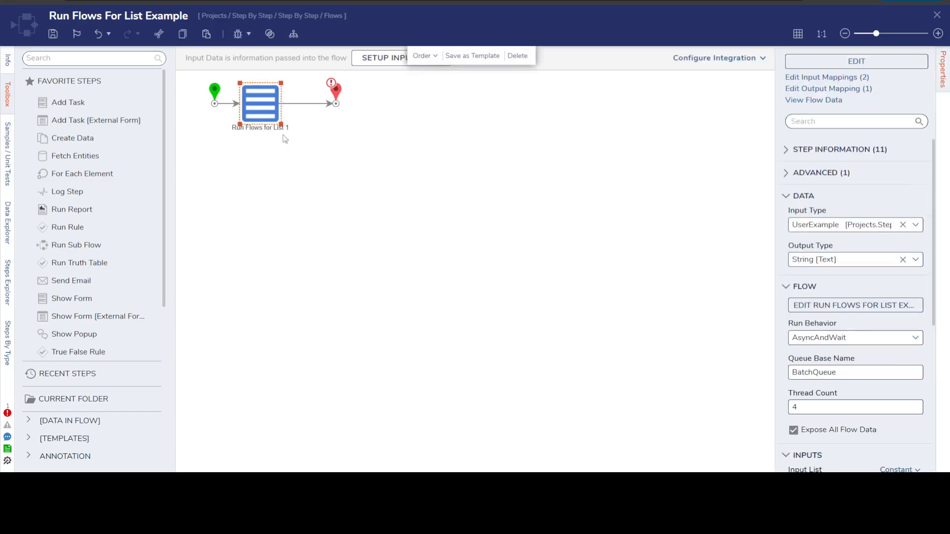
{"action": "left_click", "coordinate": [916, 338]}
{"action": "left_click", "coordinate": [822, 354]}
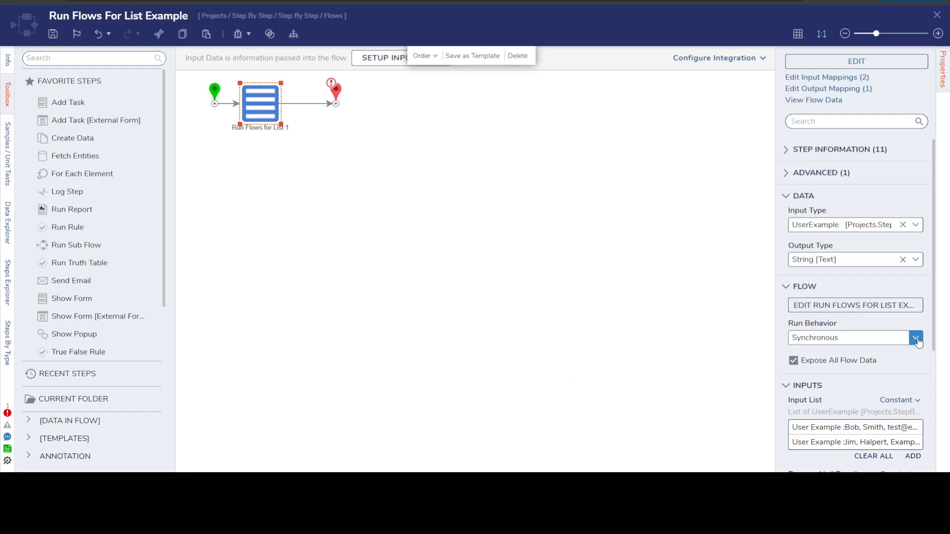
{"action": "left_click", "coordinate": [897, 340]}
{"action": "left_click", "coordinate": [820, 430]}
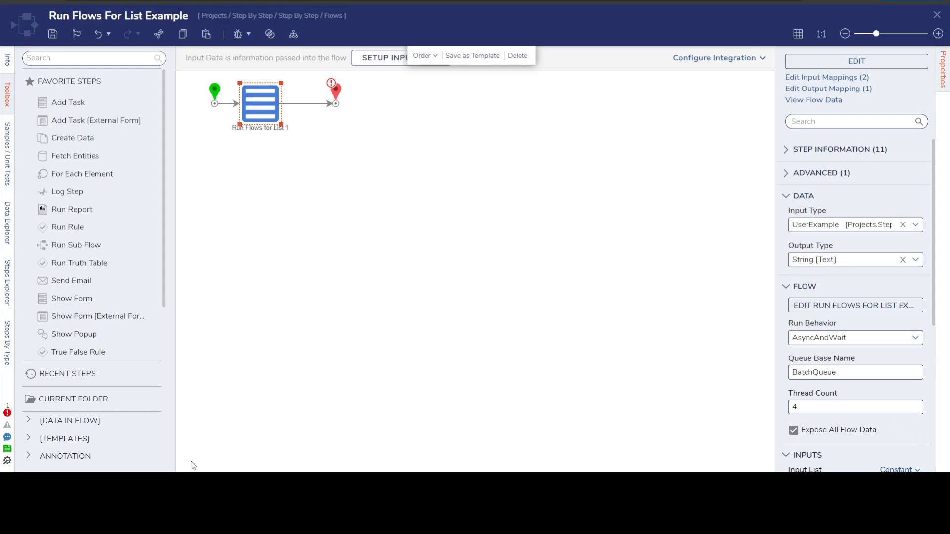
- Open the Global Debugger and turn it on
{"action": "left_click", "coordinate": [7, 461]}
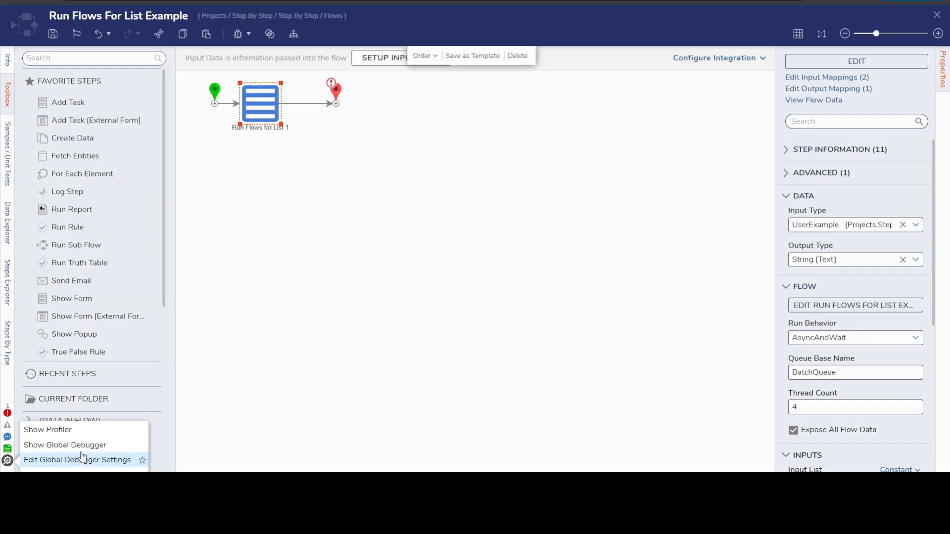
{"action": "left_click", "coordinate": [95, 446]}
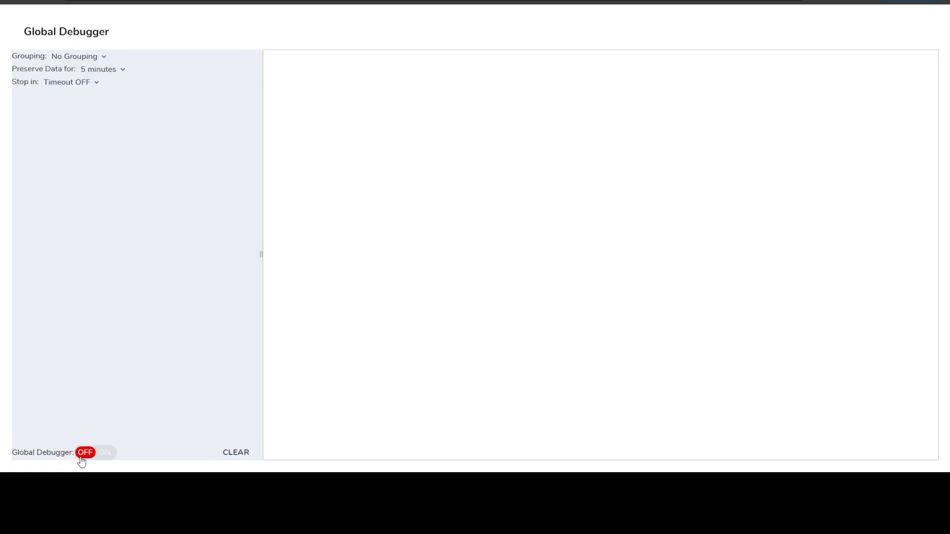
{"action": "left_click", "coordinate": [91, 457]}
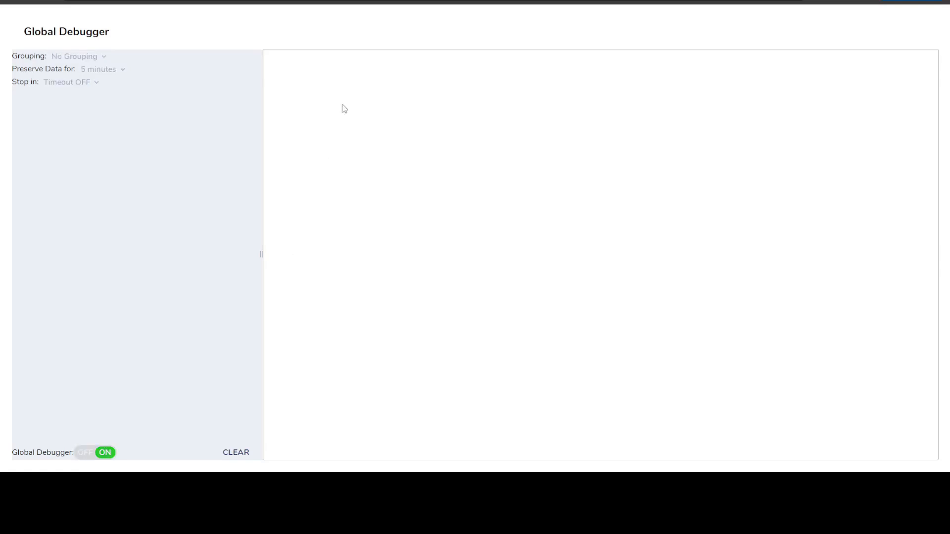
- Return to the Run Flows For List Example flow and start a debug run with the AsyncAndWait run behavior
{"action": "left_click", "coordinate": [331, 1]}
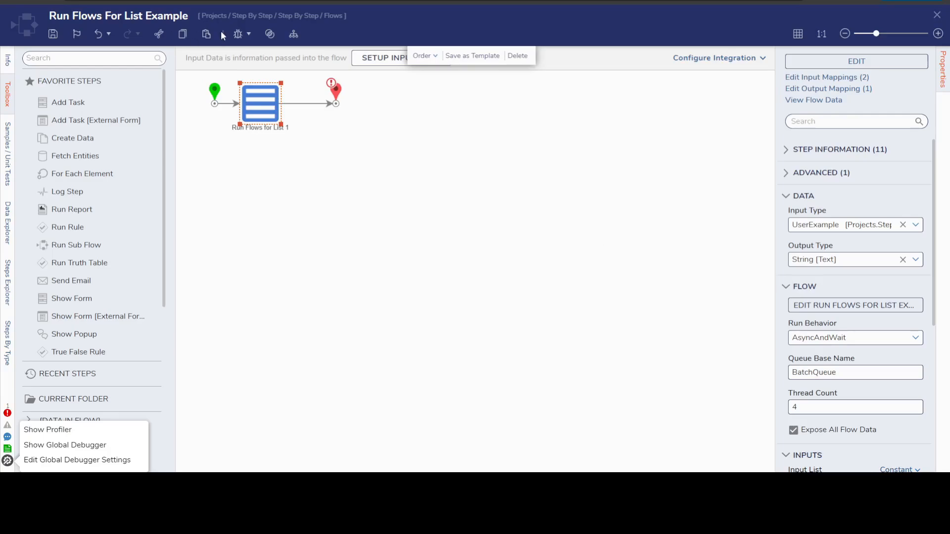
{"action": "left_click", "coordinate": [238, 33]}
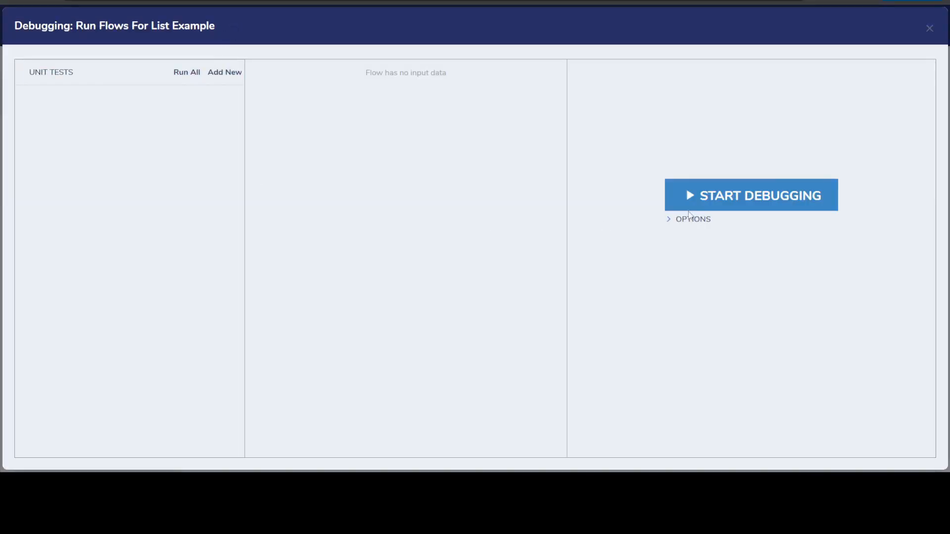
{"action": "left_click", "coordinate": [732, 196]}
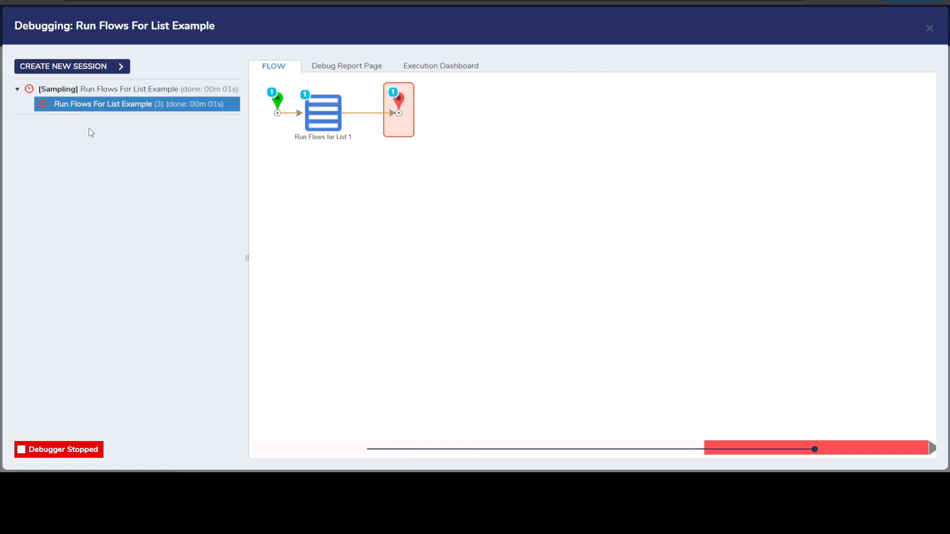
- Turn off the Global Debugger, examine the captured sub-flow runs against the parent flow's debug run, and close that debug session
{"action": "left_click", "coordinate": [267, 1]}
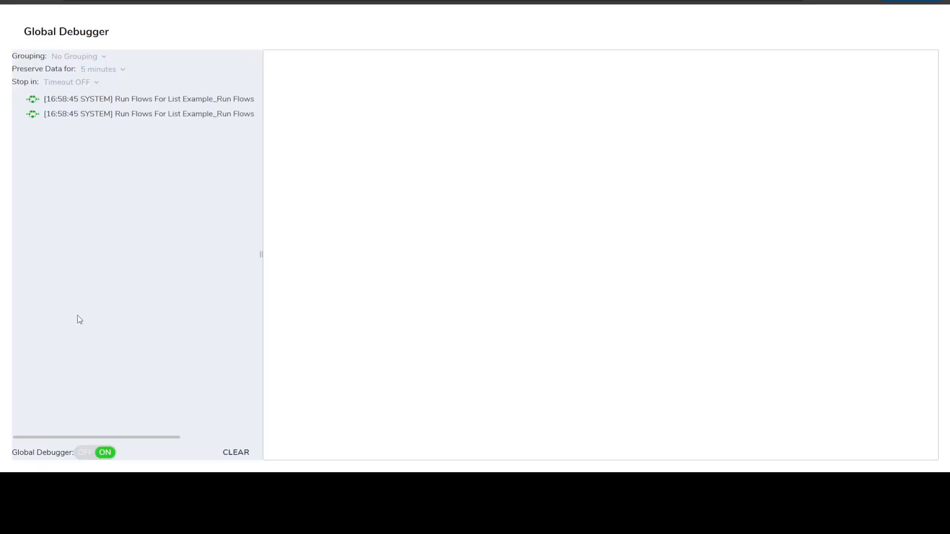
{"action": "left_click", "coordinate": [92, 453]}
{"action": "left_click", "coordinate": [114, 100]}
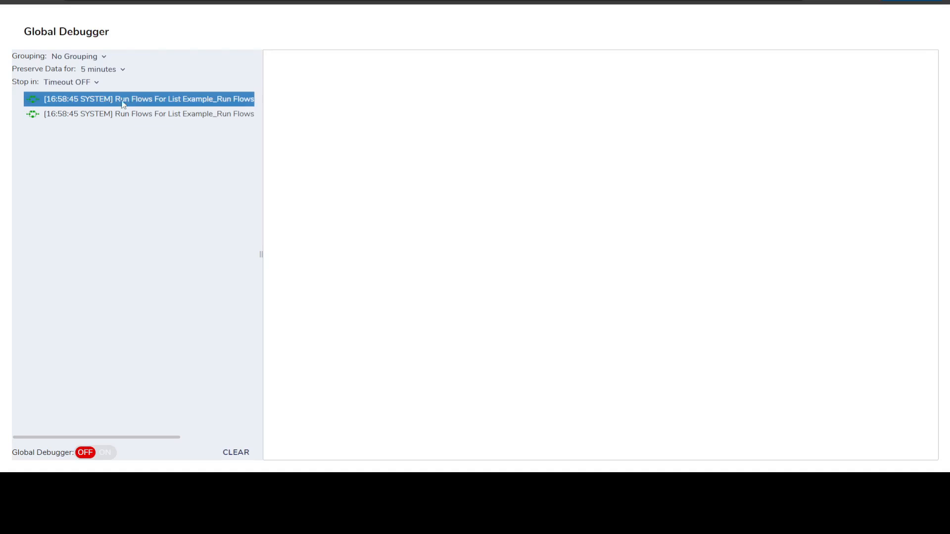
{"action": "left_click", "coordinate": [188, 113], "text": "ctrl"}
{"action": "left_click", "coordinate": [189, 108]}
{"action": "left_click", "coordinate": [210, 100]}
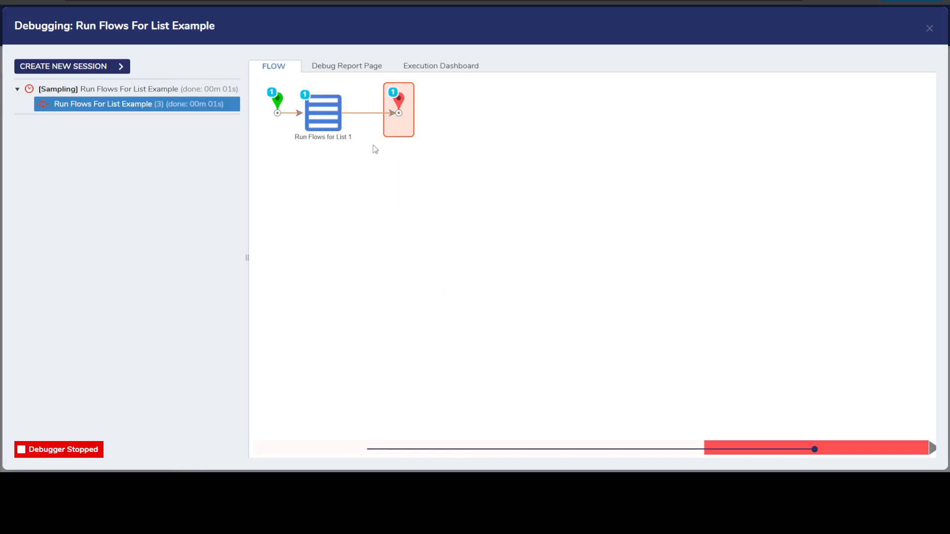
{"action": "left_click", "coordinate": [930, 29]}
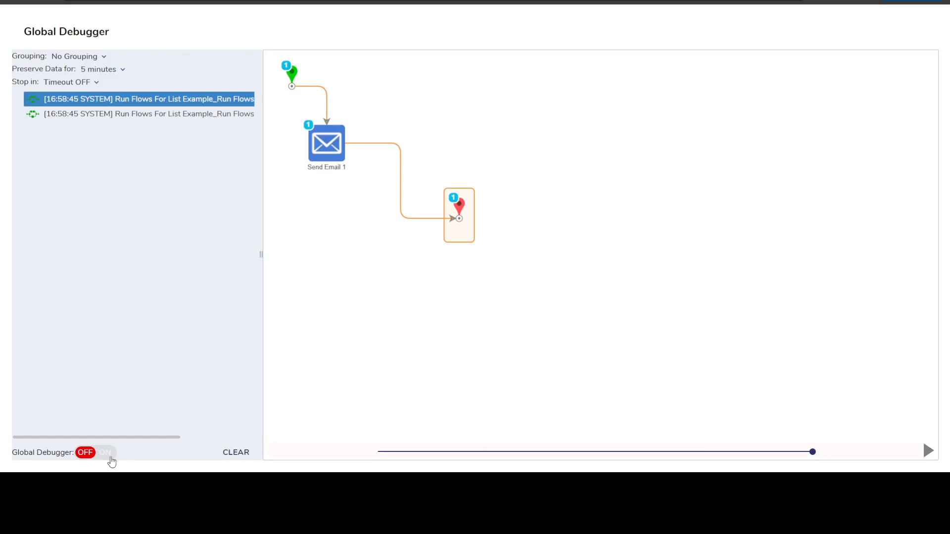
{"action": "left_click", "coordinate": [253, 1]}
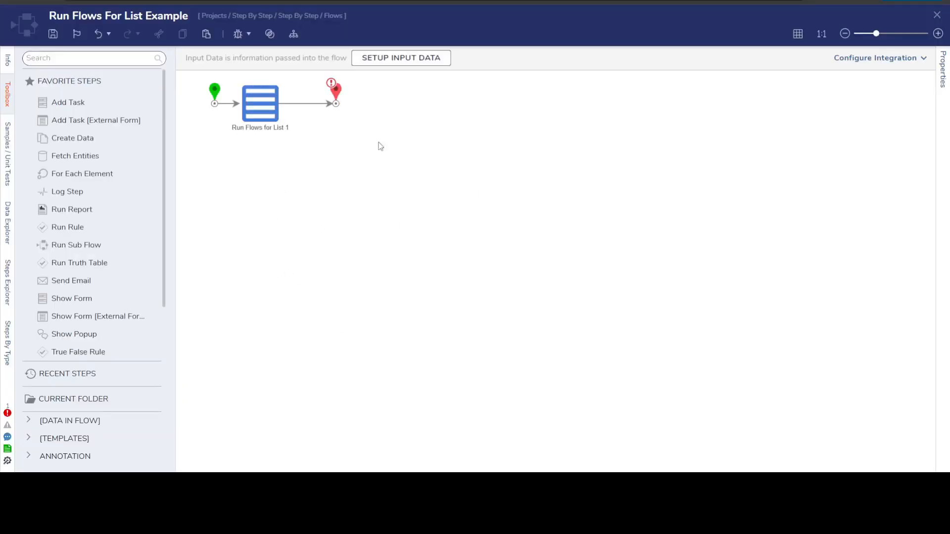
- Review the Run Flows for List 1 step's run behavior, inspect the Send Email step in its sub-flow, and close the sub-flow
{"action": "left_click", "coordinate": [264, 111]}
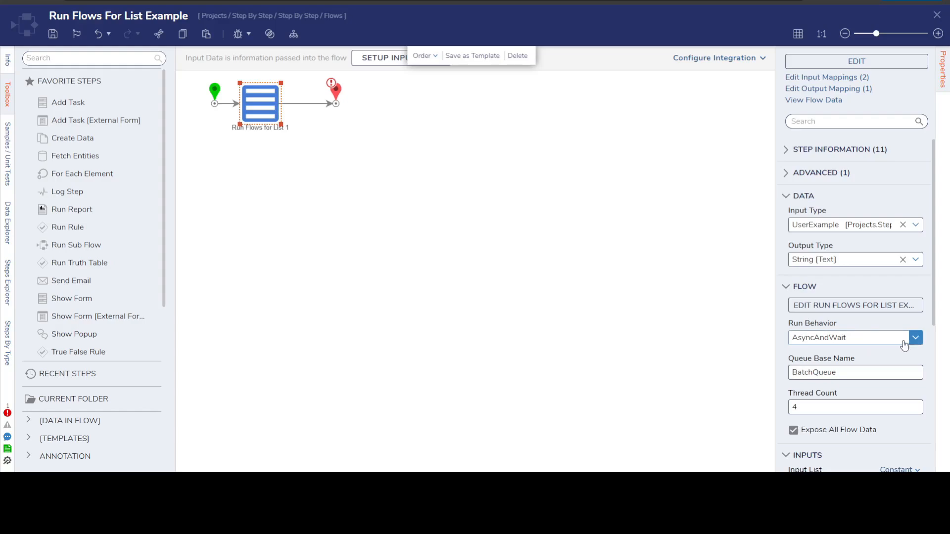
{"action": "double_click", "coordinate": [856, 339]}
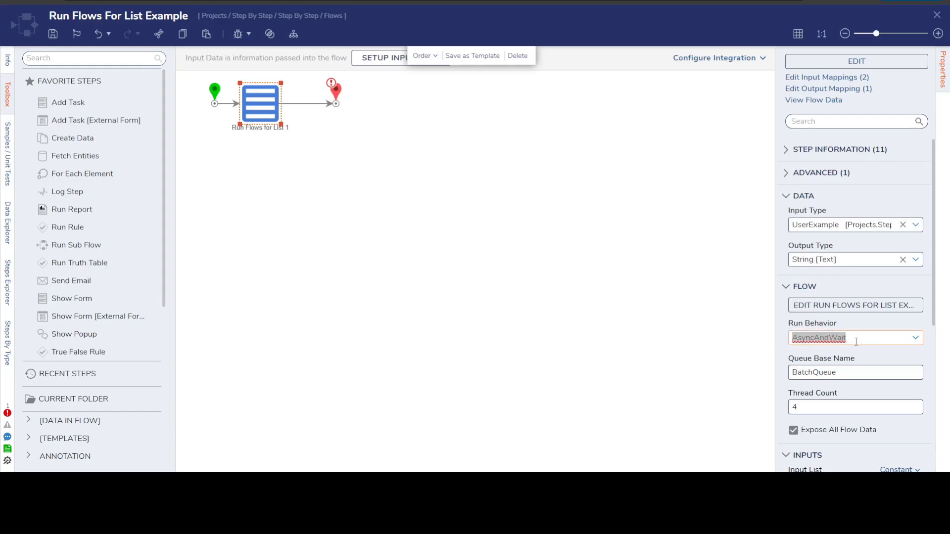
{"action": "left_click", "coordinate": [856, 341]}
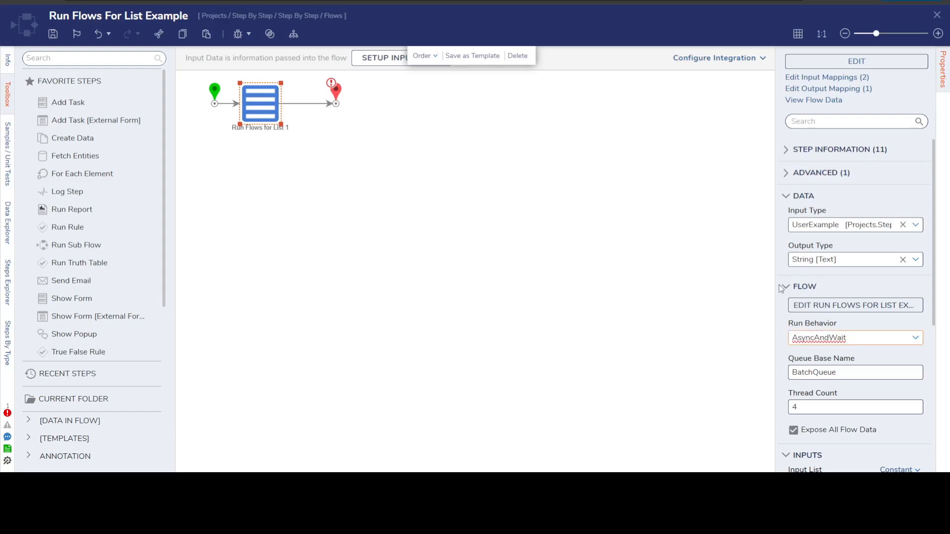
{"action": "left_click", "coordinate": [827, 66]}
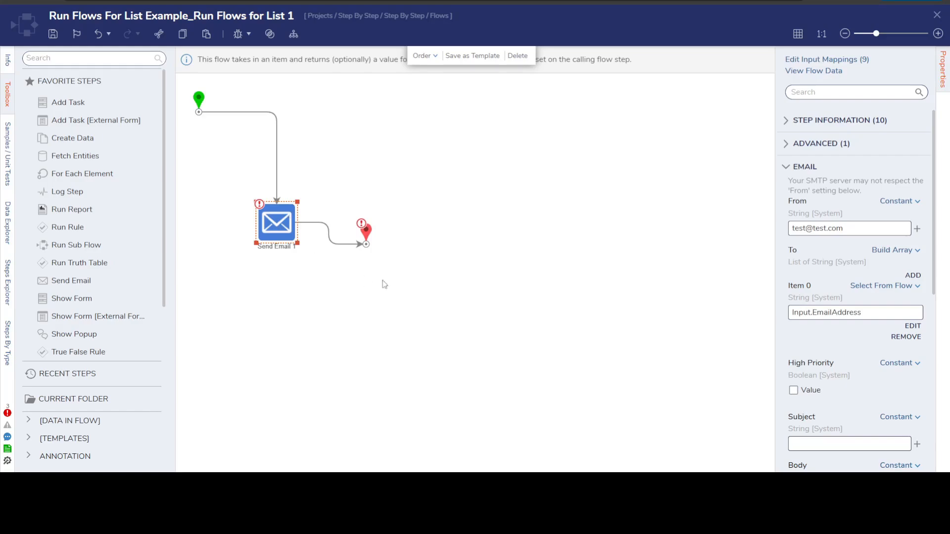
{"action": "mouse_move", "coordinate": [278, 174]}
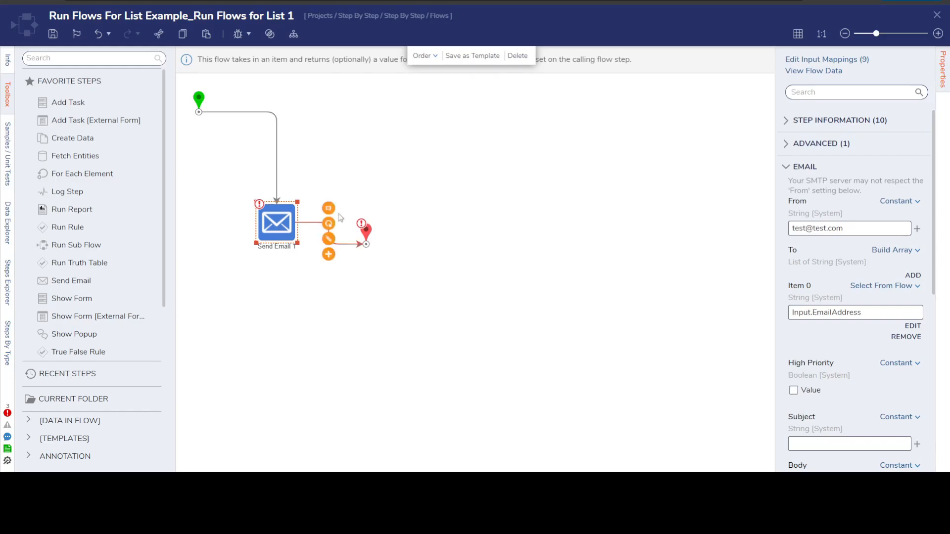
{"action": "left_click", "coordinate": [936, 15]}
{"action": "left_click", "coordinate": [558, 300]}
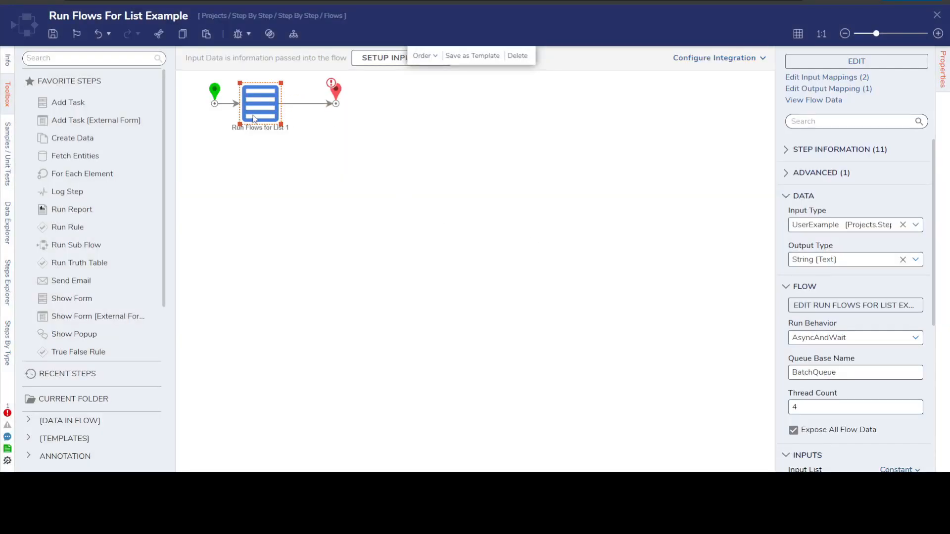
- Change the Run Flows for List 1 step's run behavior from AsyncAndWait to ThreadJobAsync
{"action": "left_click_drag", "start_coordinate": [859, 341], "coordinate": [721, 340]}
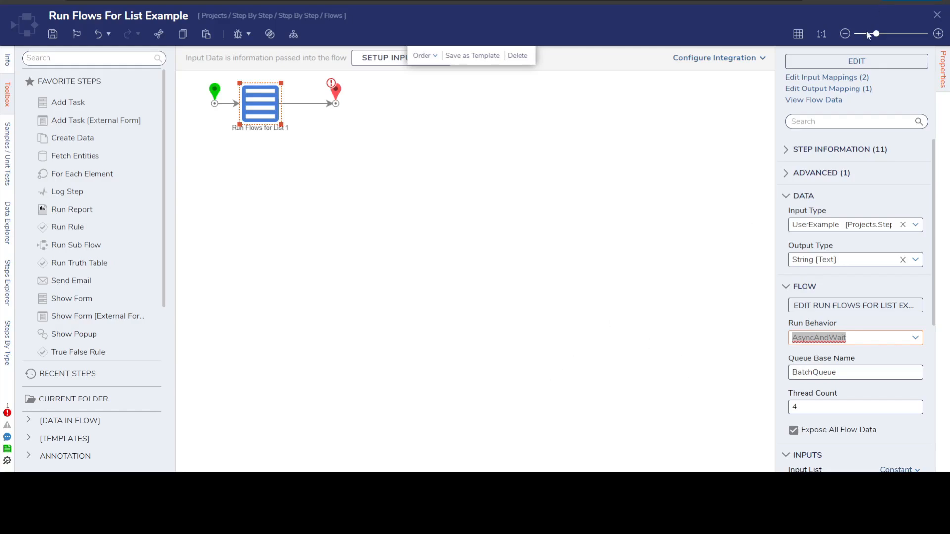
{"action": "left_click", "coordinate": [916, 338]}
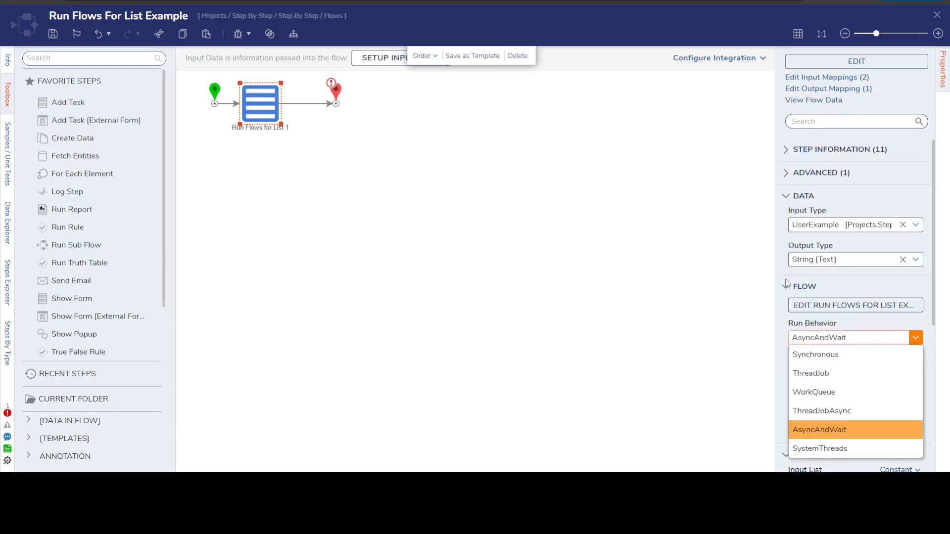
{"action": "left_click", "coordinate": [829, 411]}
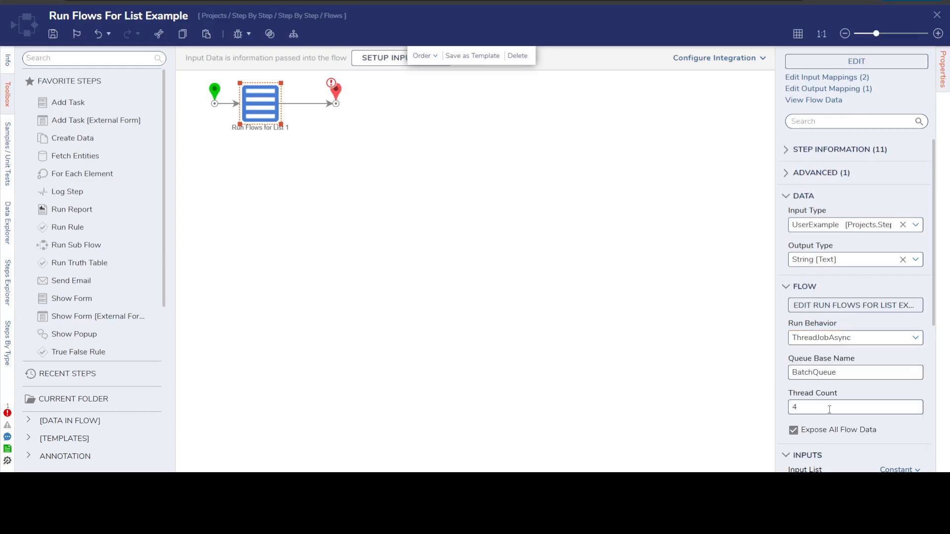
{"action": "left_click", "coordinate": [842, 326]}
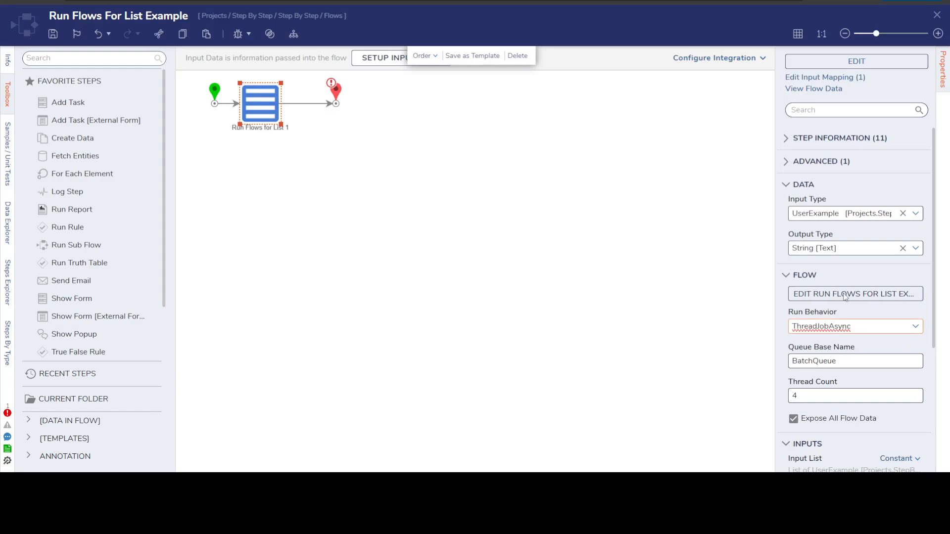
- Open the sub-flow of Run Flows for List 1 and inspect the Send Email 1 step's recipient mapping
{"action": "left_click", "coordinate": [887, 64]}
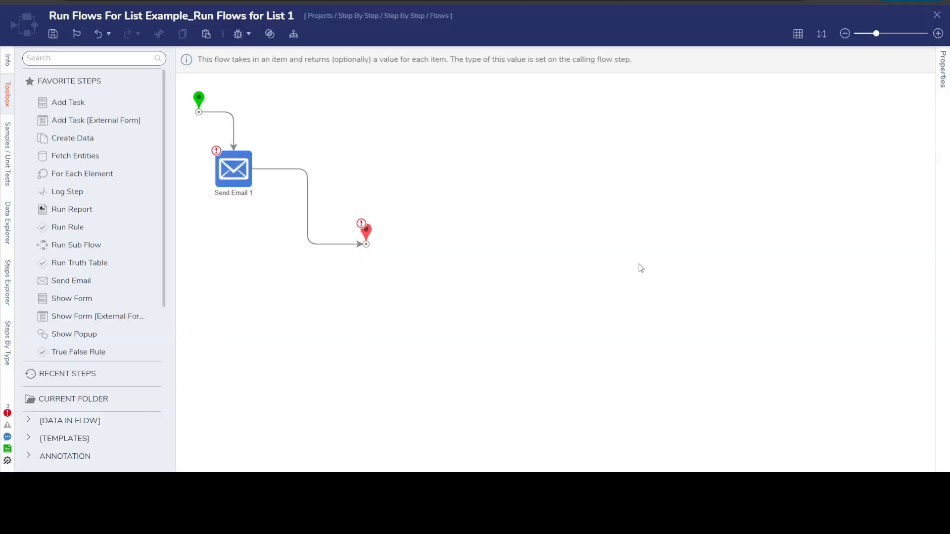
{"action": "left_click_drag", "start_coordinate": [236, 169], "coordinate": [321, 206]}
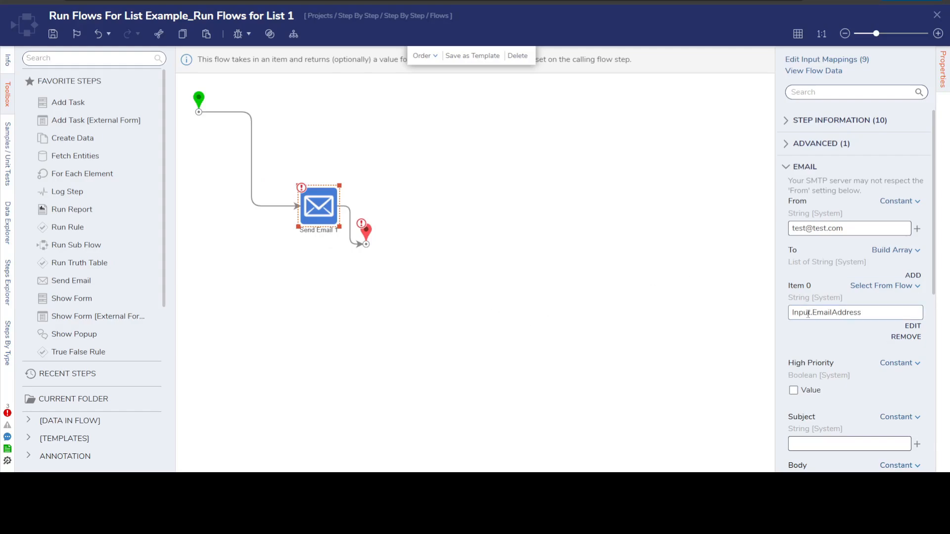
{"action": "left_click_drag", "start_coordinate": [812, 313], "coordinate": [742, 346]}
{"action": "mouse_move", "coordinate": [359, 243]}
{"action": "left_click", "coordinate": [344, 163]}
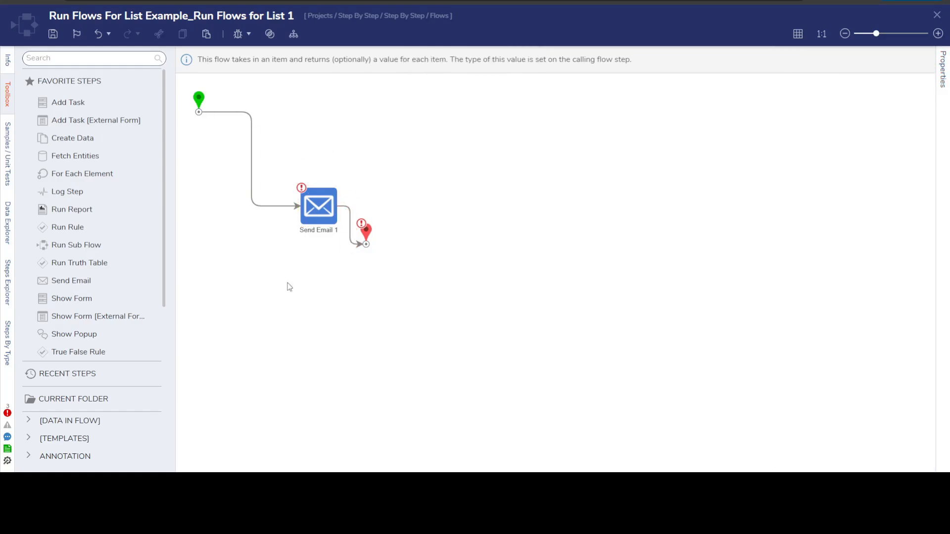
- Add a Create UserExample step from the UserExample database structure between the start and Send Email 1
{"action": "scroll", "coordinate": [91, 307], "scroll_direction": "down", "scroll_amount": 5}
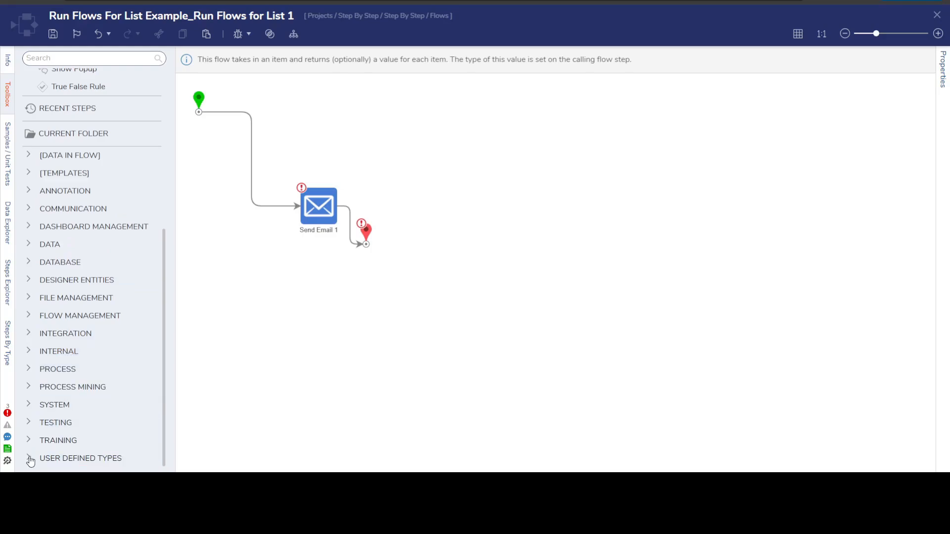
{"action": "left_click", "coordinate": [41, 457]}
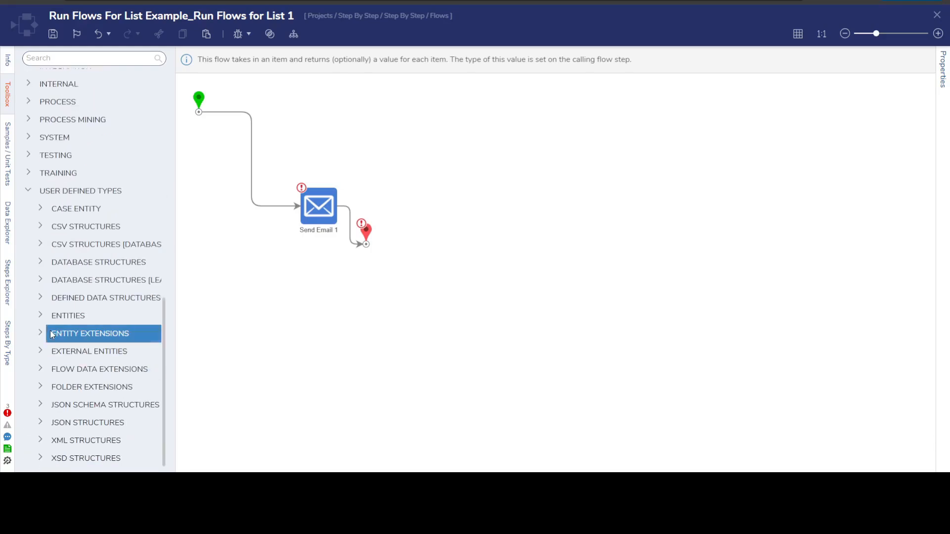
{"action": "left_click", "coordinate": [49, 263]}
{"action": "left_click", "coordinate": [54, 262]}
{"action": "left_click_drag", "start_coordinate": [123, 155], "coordinate": [249, 147]}
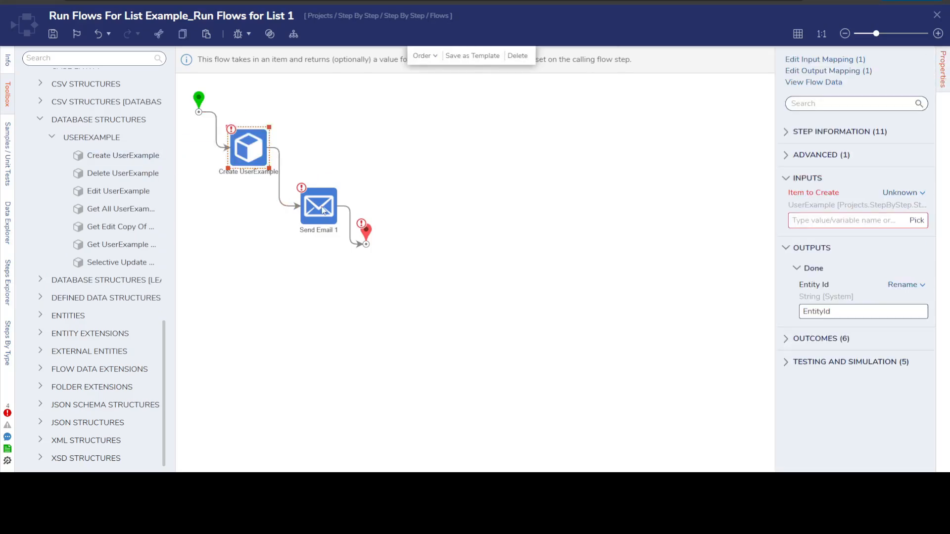
- Delete the Send Email 1 step and place Create UserExample midway between the start and end steps
{"action": "left_click", "coordinate": [323, 211]}
{"action": "right_click", "coordinate": [316, 209]}
{"action": "left_click", "coordinate": [340, 200]}
{"action": "left_click", "coordinate": [269, 160]}
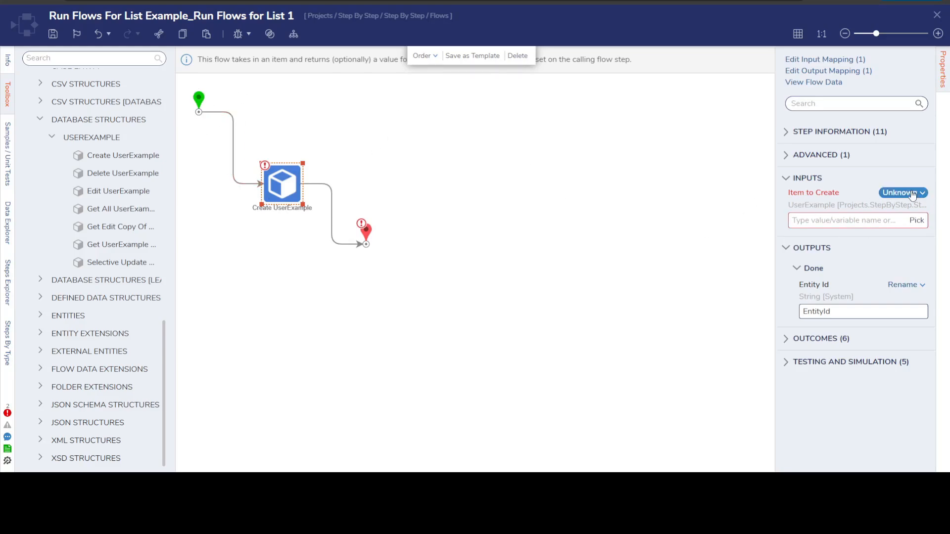
- Set Create UserExample's Item to Create to Build Data and map EmailAddress to Input.EmailAddress from the flow
{"action": "left_click", "coordinate": [913, 194]}
{"action": "left_click", "coordinate": [821, 186]}
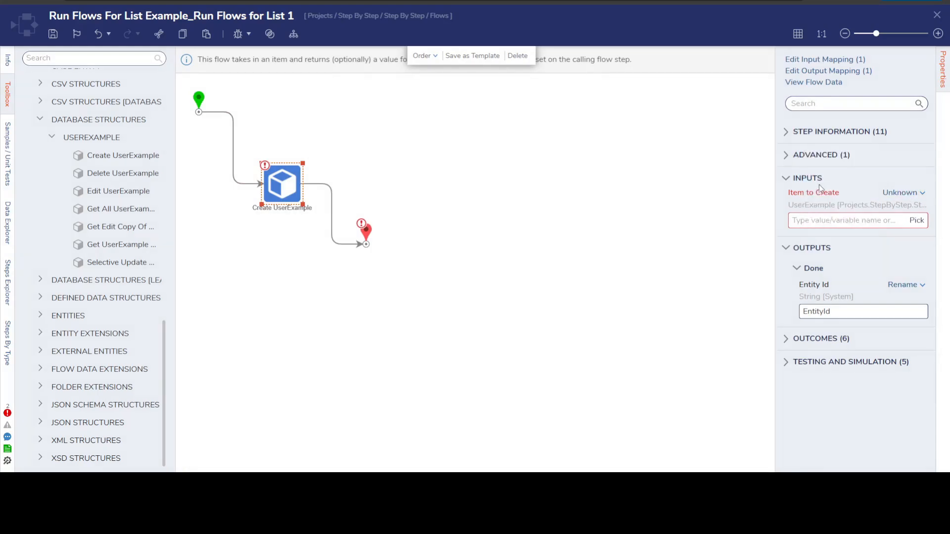
{"action": "scroll", "coordinate": [886, 277], "scroll_direction": "down", "scroll_amount": 2}
{"action": "left_click", "coordinate": [889, 271]}
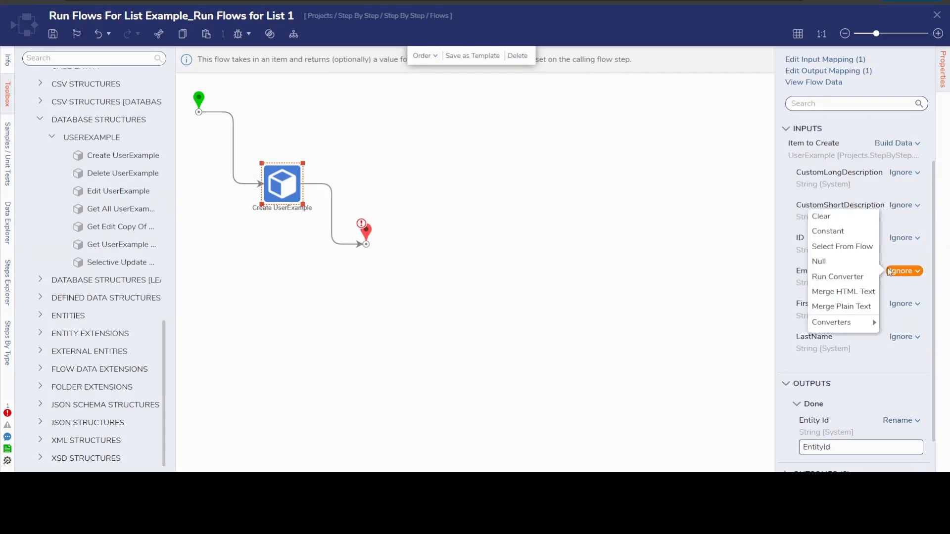
{"action": "left_click", "coordinate": [842, 247]}
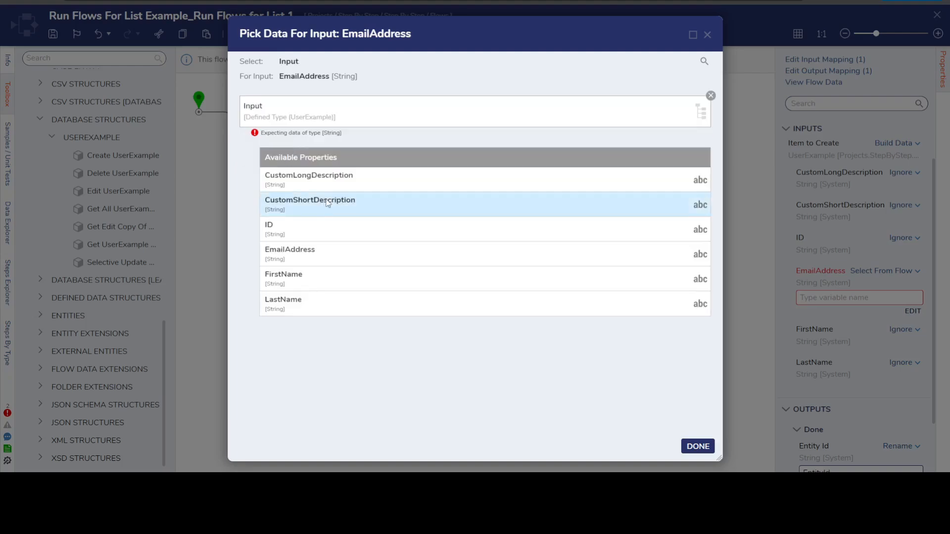
{"action": "left_click", "coordinate": [319, 257]}
{"action": "left_click", "coordinate": [695, 446]}
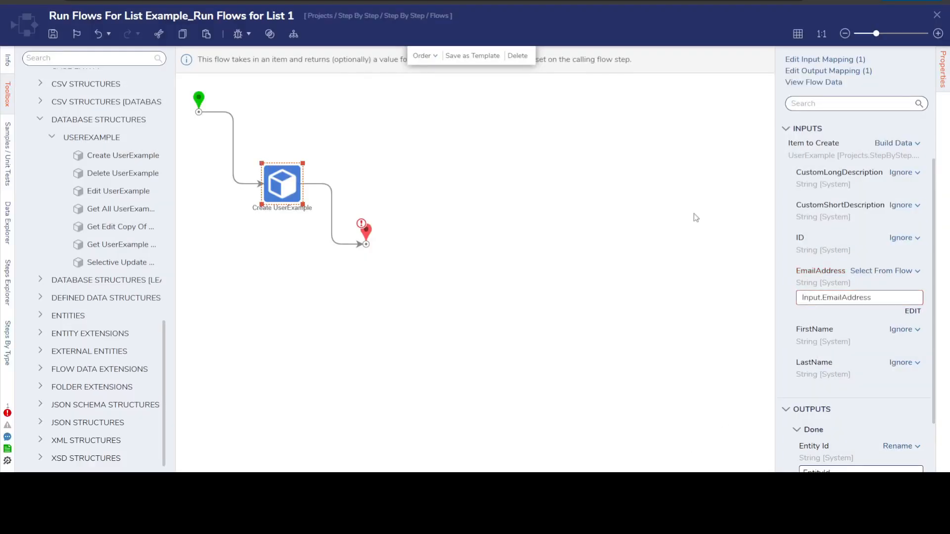
- Move the Create UserExample step closer to the end step and close the sub-flow
{"action": "left_click_drag", "start_coordinate": [287, 190], "coordinate": [311, 203]}
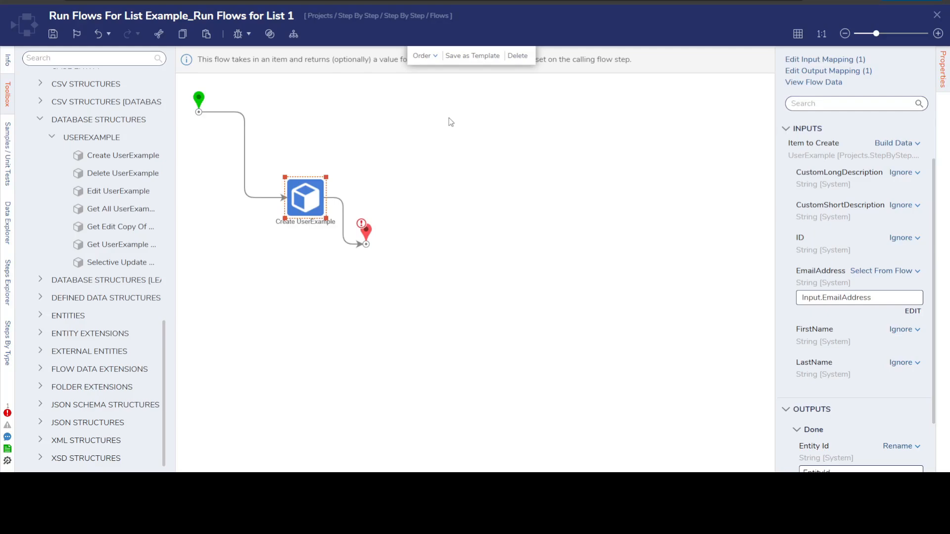
{"action": "left_click_drag", "start_coordinate": [308, 200], "coordinate": [310, 207]}
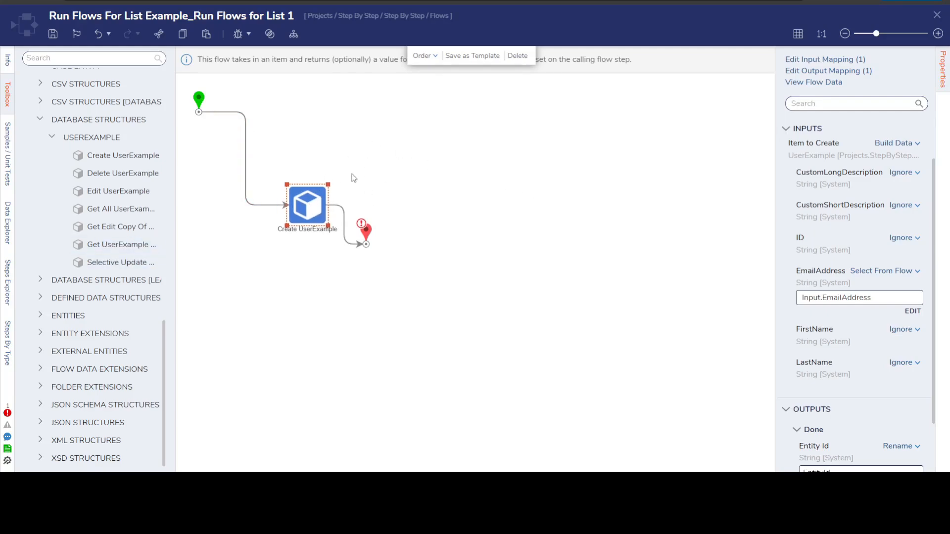
{"action": "left_click", "coordinate": [938, 14]}
{"action": "left_click", "coordinate": [534, 293]}
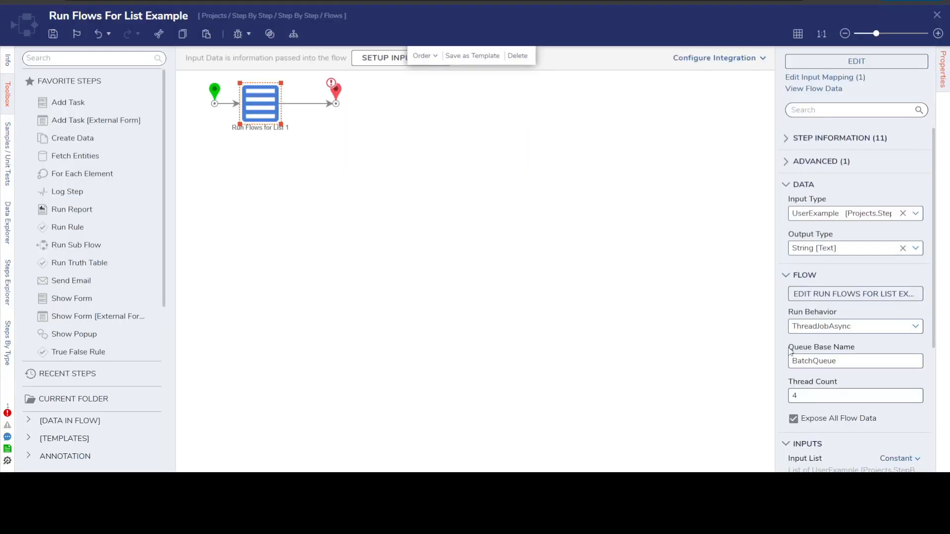
- Check the Run Flows for List 1 step's run behavior, shift the step slightly toward the end step, and deselect it
{"action": "left_click", "coordinate": [866, 331]}
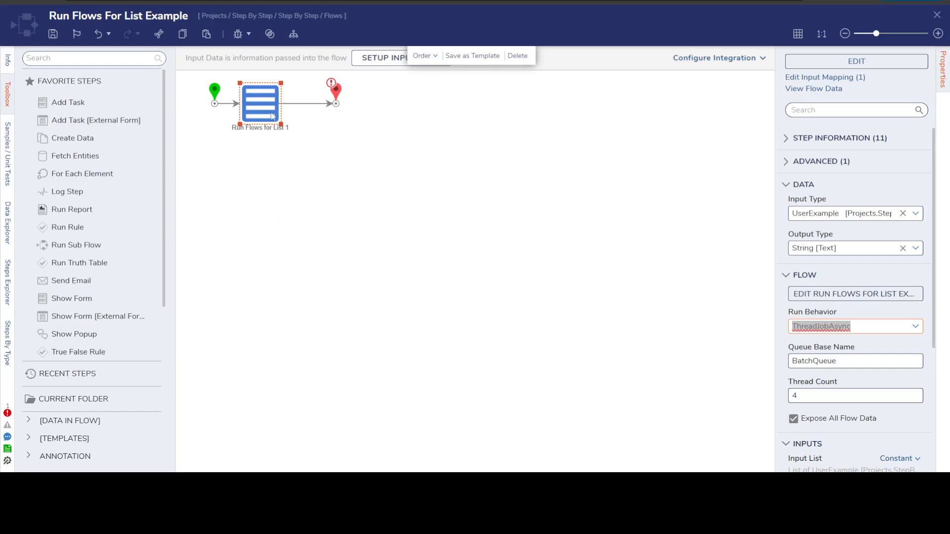
{"action": "left_click_drag", "start_coordinate": [264, 116], "coordinate": [276, 119]}
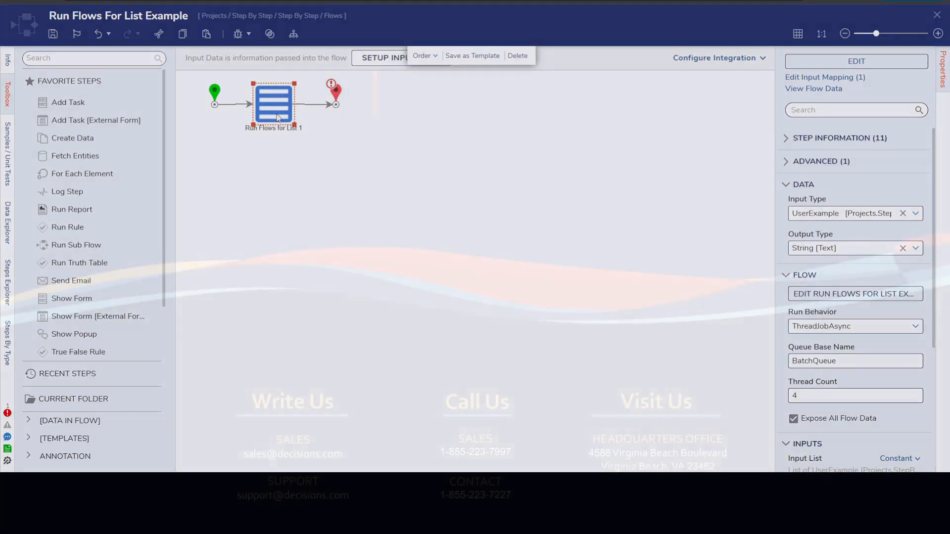
{"action": "left_click", "coordinate": [438, 204]}
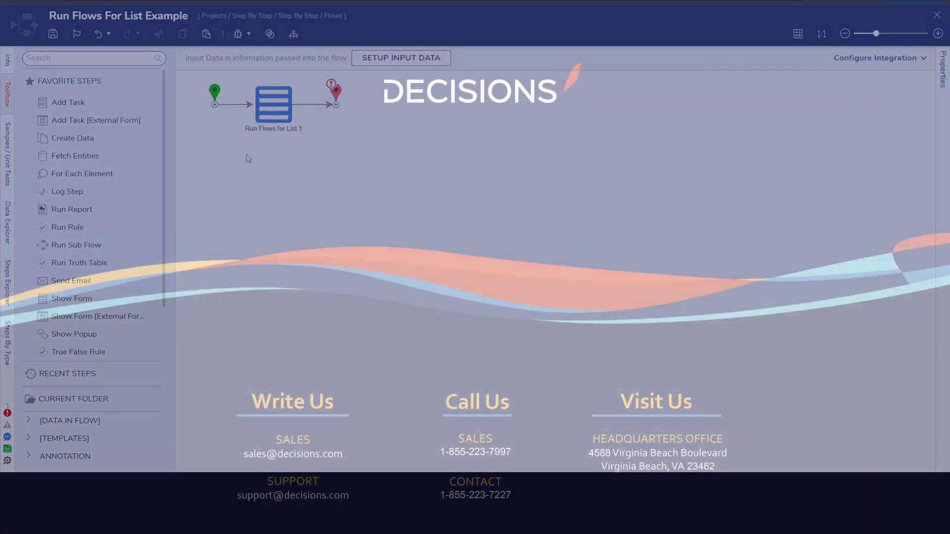